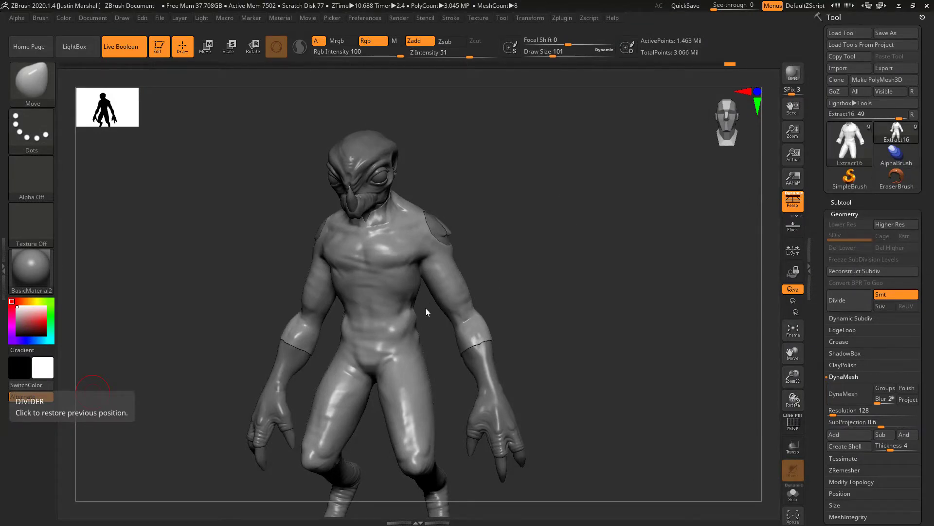
Paint a wide mask band across the front of the waist on the body suit with a draw size of 51
{"action": "mouse_move", "coordinate": [545, 284]}
{"action": "left_mouse_down"}
{"action": "mouse_move", "coordinate": [575, 270]}
{"action": "mouse_move", "coordinate": [399, 225]}
{"action": "left_mouse_up"}
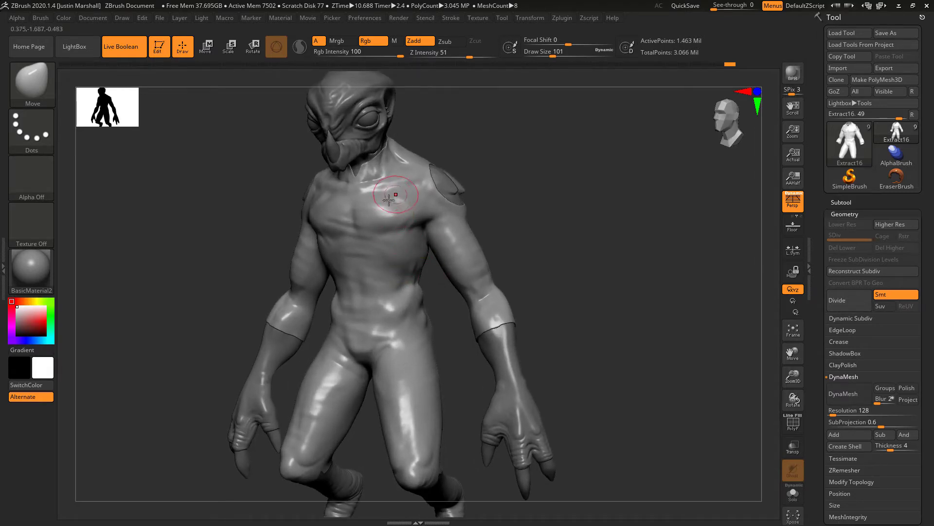
{"action": "left_click", "coordinate": [842, 202]}
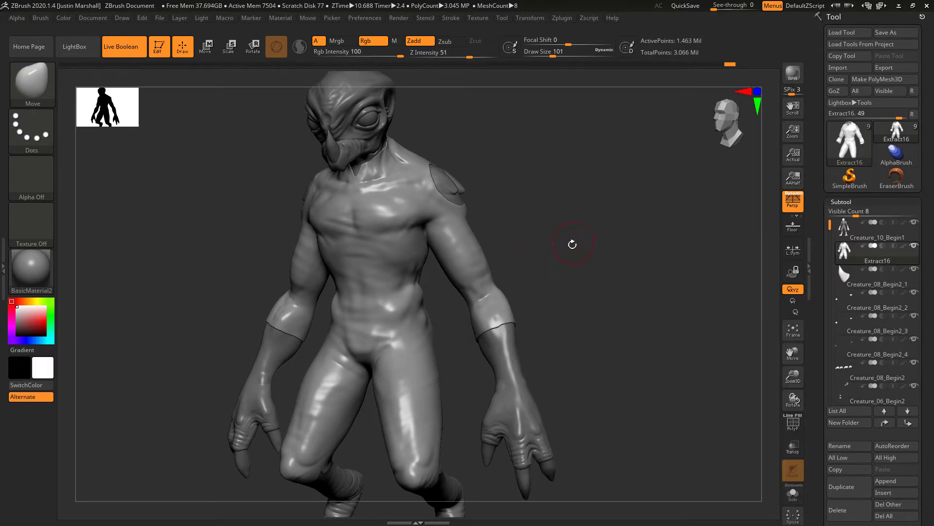
{"action": "left_click_drag", "start_coordinate": [571, 244], "coordinate": [603, 265], "text": "shift"}
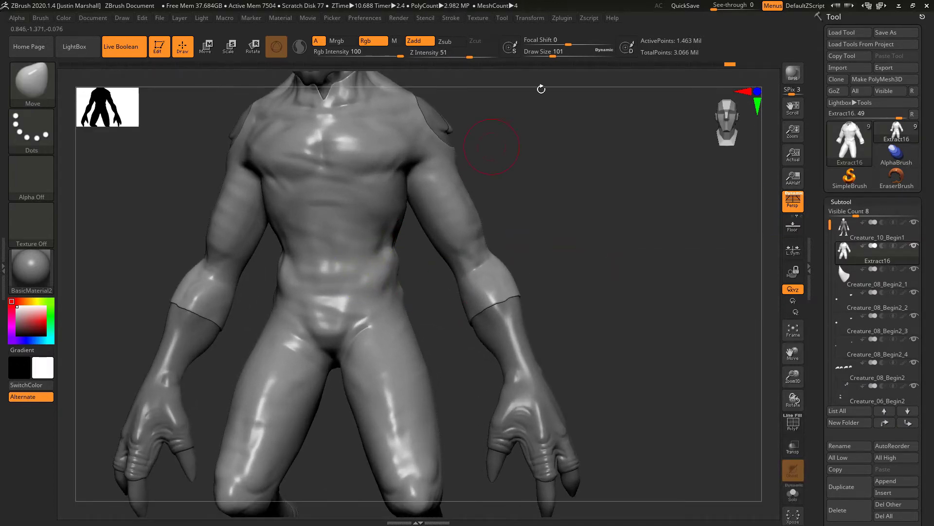
{"action": "left_click", "coordinate": [544, 55]}
{"action": "mouse_move", "coordinate": [334, 266]}
{"action": "left_mouse_down", "text": "ctrl"}
{"action": "mouse_move", "coordinate": [363, 284]}
{"action": "mouse_move", "coordinate": [306, 280]}
{"action": "mouse_move", "coordinate": [360, 267]}
{"action": "mouse_move", "coordinate": [308, 262]}
{"action": "mouse_move", "coordinate": [375, 240]}
{"action": "mouse_move", "coordinate": [283, 251]}
{"action": "left_mouse_up", "text": "ctrl"}
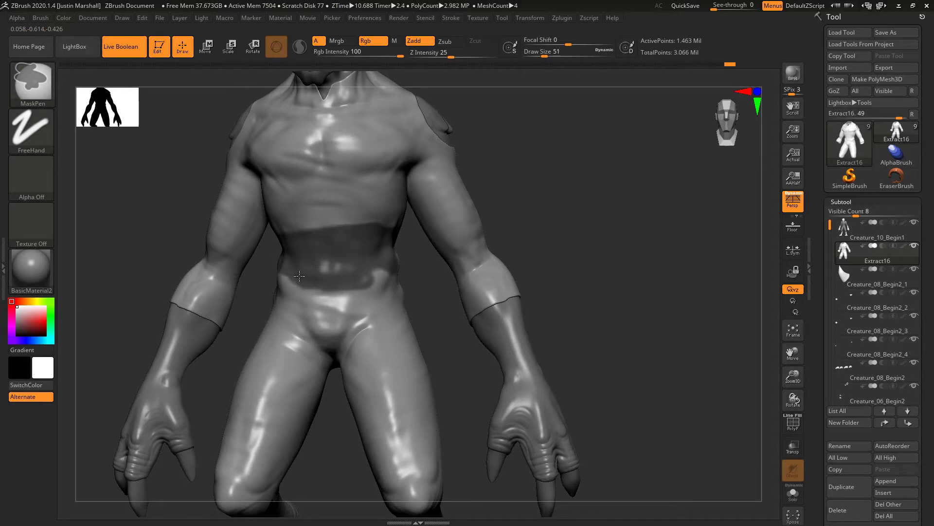
{"action": "mouse_move", "coordinate": [353, 288]}
{"action": "left_mouse_down", "text": "ctrl"}
{"action": "mouse_move", "coordinate": [400, 287]}
{"action": "mouse_move", "coordinate": [324, 287]}
{"action": "mouse_move", "coordinate": [441, 270]}
{"action": "mouse_move", "coordinate": [334, 272]}
{"action": "mouse_move", "coordinate": [362, 256]}
{"action": "mouse_move", "coordinate": [316, 248]}
{"action": "mouse_move", "coordinate": [389, 243]}
{"action": "mouse_move", "coordinate": [326, 233]}
{"action": "mouse_move", "coordinate": [419, 263]}
{"action": "left_mouse_up", "text": "ctrl"}
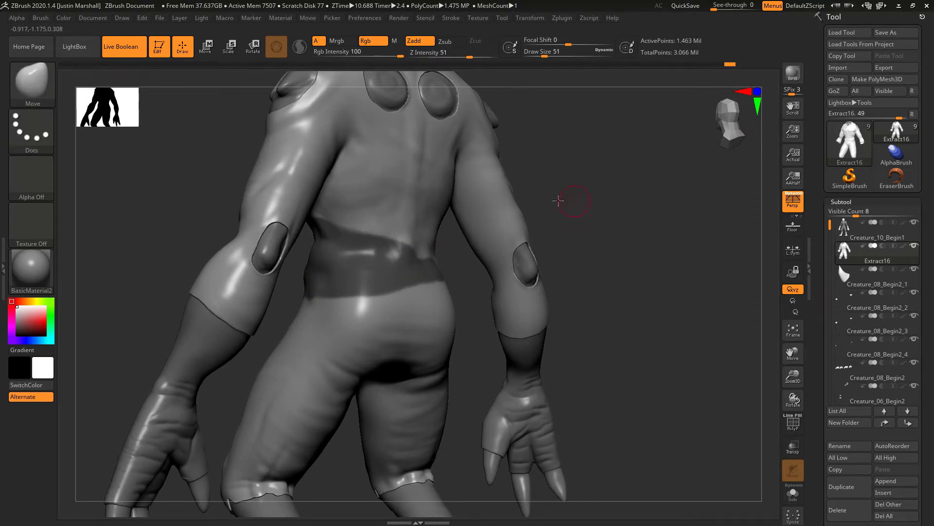
Continue the waist mask band around the lower back, filling the dip in its upper edge
{"action": "mouse_move", "coordinate": [559, 202]}
{"action": "left_mouse_down"}
{"action": "mouse_move", "coordinate": [527, 192]}
{"action": "mouse_move", "coordinate": [243, 274]}
{"action": "mouse_move", "coordinate": [214, 234]}
{"action": "left_mouse_up"}
{"action": "left_click_drag", "start_coordinate": [404, 237], "coordinate": [508, 245]}
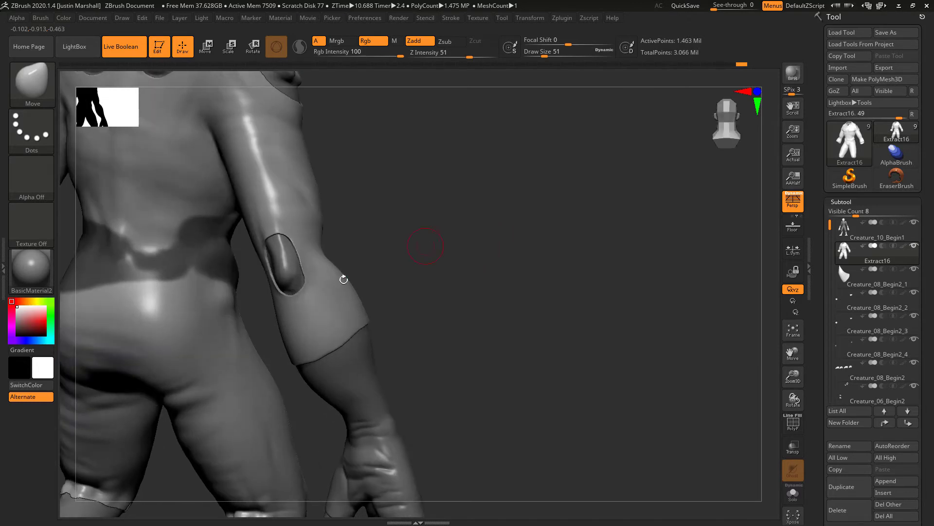
{"action": "key", "text": "ctrl"}
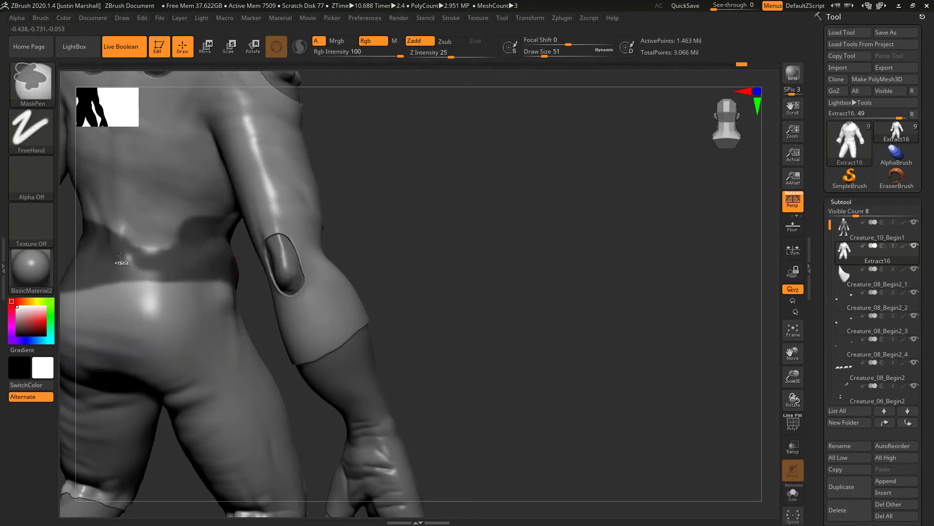
{"action": "mouse_move", "coordinate": [100, 243]}
{"action": "left_mouse_down", "text": "ctrl"}
{"action": "mouse_move", "coordinate": [109, 246]}
{"action": "mouse_move", "coordinate": [100, 235]}
{"action": "mouse_move", "coordinate": [116, 232]}
{"action": "left_mouse_up", "text": "ctrl"}
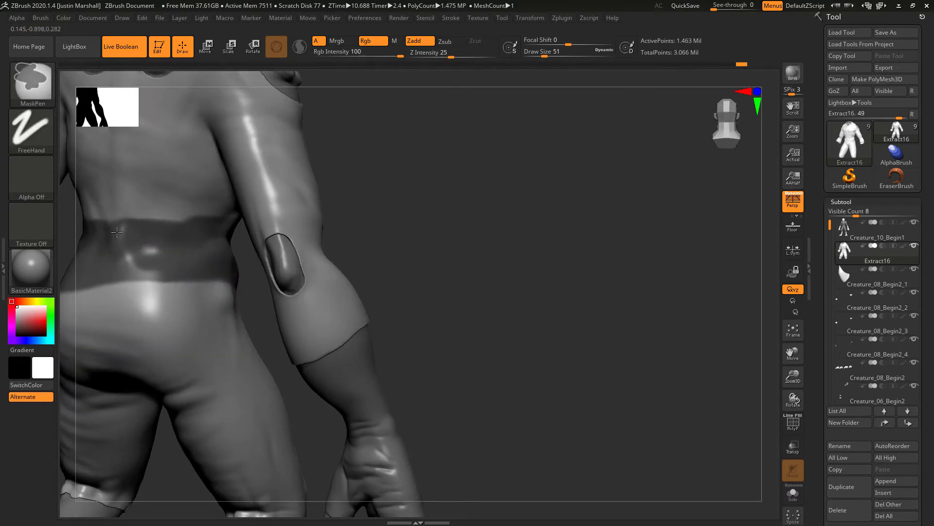
Trim the mask band's upper and lower edges into clean lines across the back
{"action": "mouse_move", "coordinate": [352, 217]}
{"action": "left_mouse_down"}
{"action": "mouse_move", "coordinate": [448, 183]}
{"action": "mouse_move", "coordinate": [579, 242]}
{"action": "mouse_move", "coordinate": [545, 242]}
{"action": "left_mouse_up"}
{"action": "key", "text": "ctrl"}
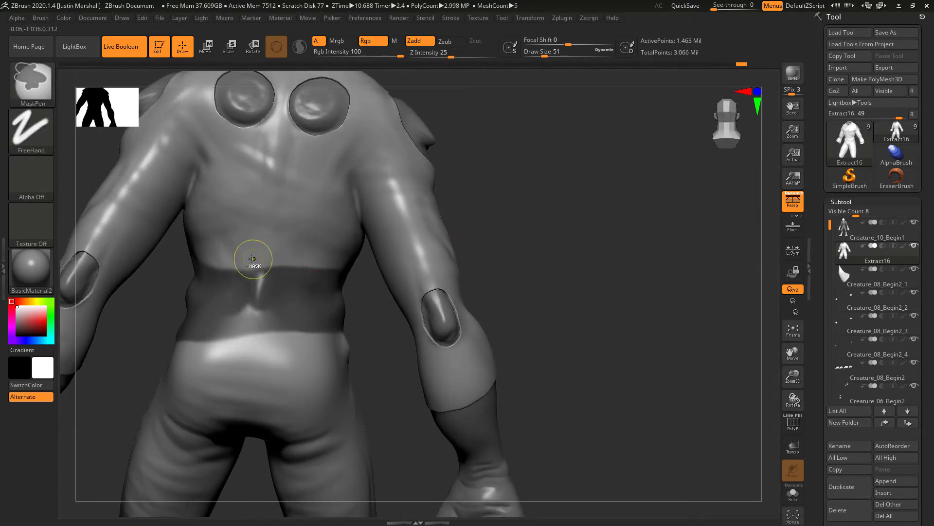
{"action": "key", "text": "ctrl"}
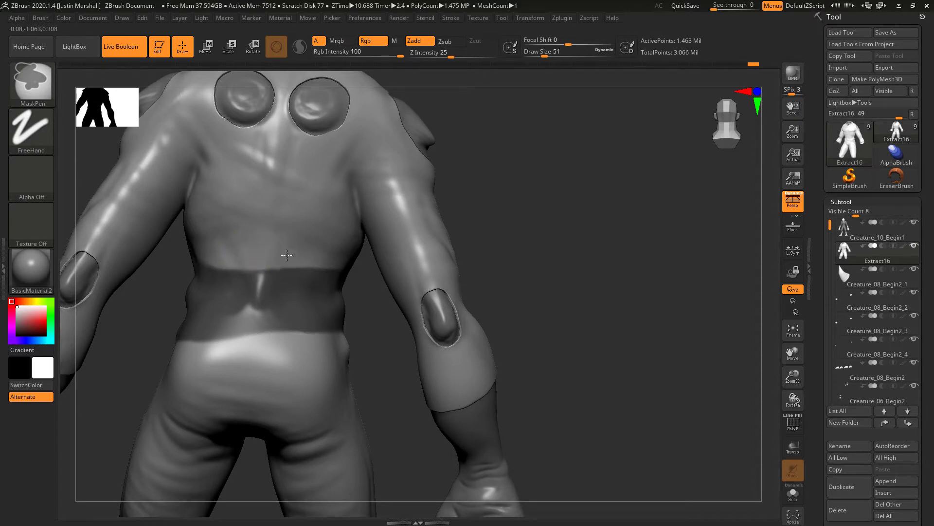
{"action": "mouse_move", "coordinate": [519, 231]}
{"action": "left_mouse_down"}
{"action": "mouse_move", "coordinate": [530, 234]}
{"action": "mouse_move", "coordinate": [521, 232]}
{"action": "left_mouse_up"}
{"action": "key", "text": "ctrl"}
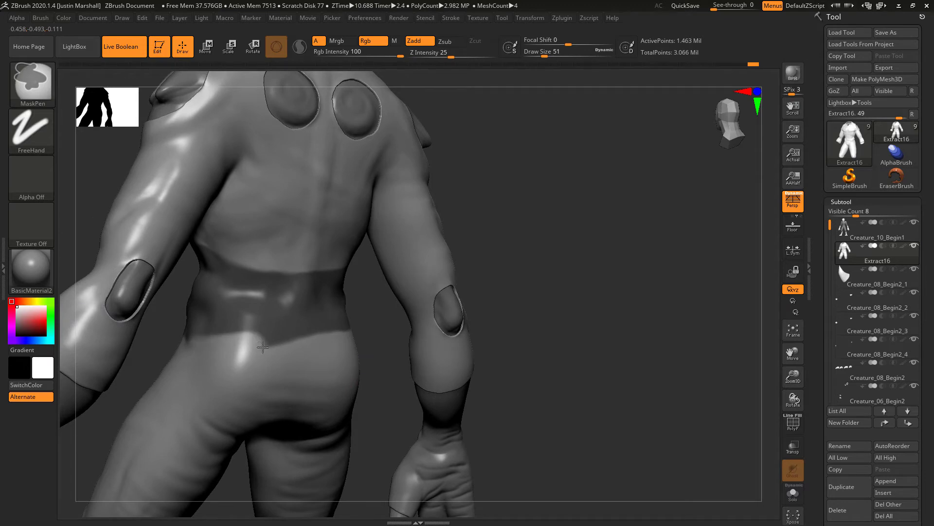
{"action": "mouse_move", "coordinate": [547, 246]}
{"action": "left_mouse_down"}
{"action": "mouse_move", "coordinate": [584, 259]}
{"action": "mouse_move", "coordinate": [530, 288]}
{"action": "left_mouse_up"}
{"action": "key", "text": "ctrl"}
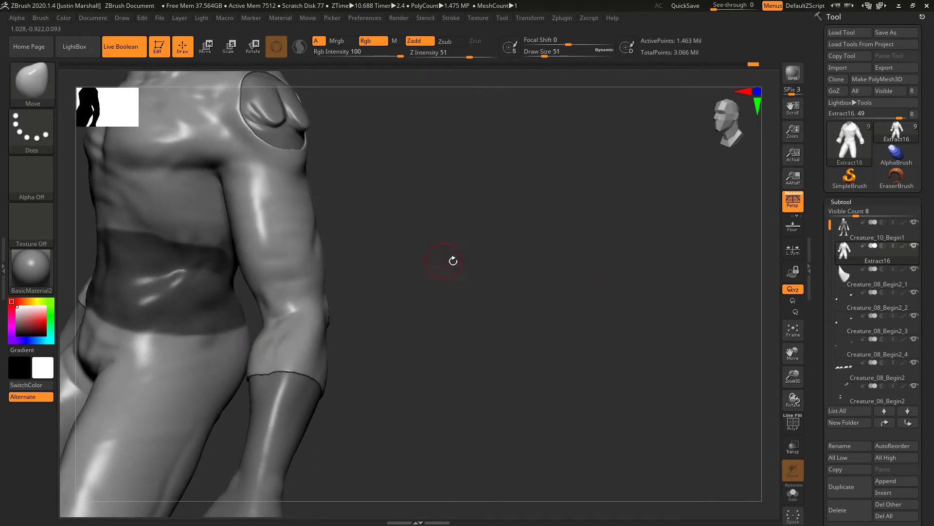
Erase the mask's uneven overlap along the band's edges on the front and side of the waist
{"action": "left_click_drag", "start_coordinate": [453, 261], "coordinate": [564, 214]}
{"action": "key", "text": "ctrl"}
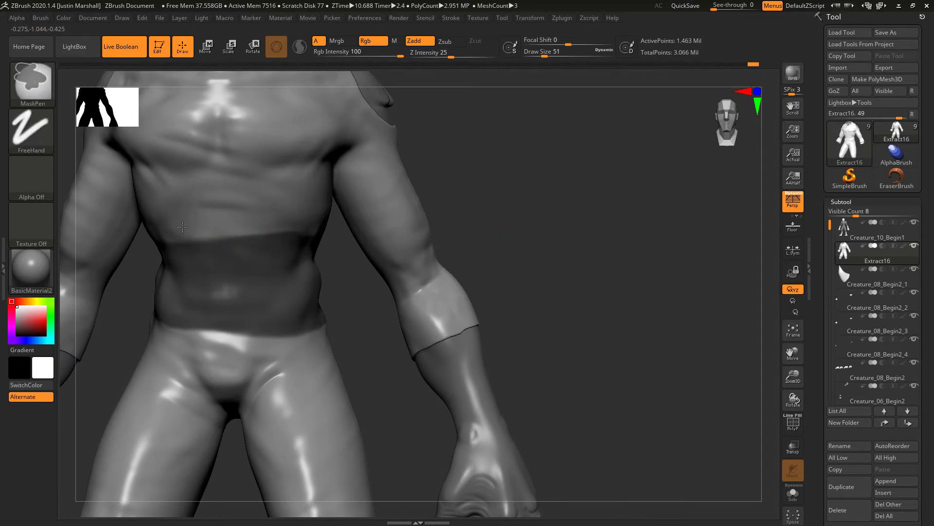
{"action": "left_click_drag", "start_coordinate": [287, 217], "coordinate": [314, 216], "text": "ctrl+alt"}
{"action": "left_click_drag", "start_coordinate": [215, 227], "coordinate": [280, 220], "text": "ctrl+alt"}
{"action": "left_click_drag", "start_coordinate": [550, 190], "coordinate": [467, 177]}
{"action": "left_click_drag", "start_coordinate": [242, 225], "coordinate": [335, 214], "text": "ctrl+alt"}
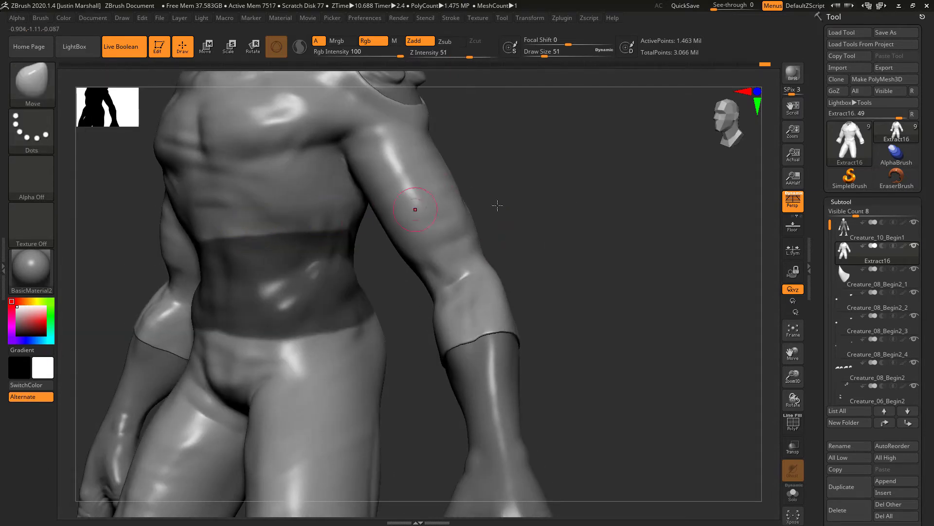
{"action": "left_click_drag", "start_coordinate": [498, 205], "coordinate": [553, 211]}
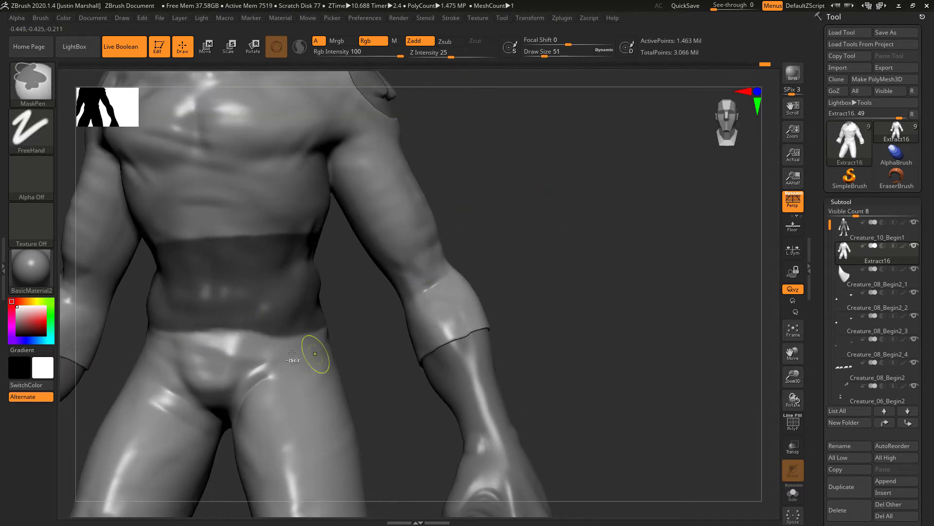
{"action": "mouse_move", "coordinate": [509, 184]}
{"action": "left_mouse_down"}
{"action": "mouse_move", "coordinate": [495, 175]}
{"action": "mouse_move", "coordinate": [515, 204]}
{"action": "mouse_move", "coordinate": [548, 202]}
{"action": "mouse_move", "coordinate": [553, 223]}
{"action": "mouse_move", "coordinate": [686, 264]}
{"action": "left_mouse_up"}
{"action": "left_click_drag", "start_coordinate": [485, 284], "coordinate": [550, 284]}
Try extracting the masked waist area with a thickness of 0.03
{"action": "scroll", "coordinate": [832, 383], "scroll_direction": "down", "scroll_amount": 5}
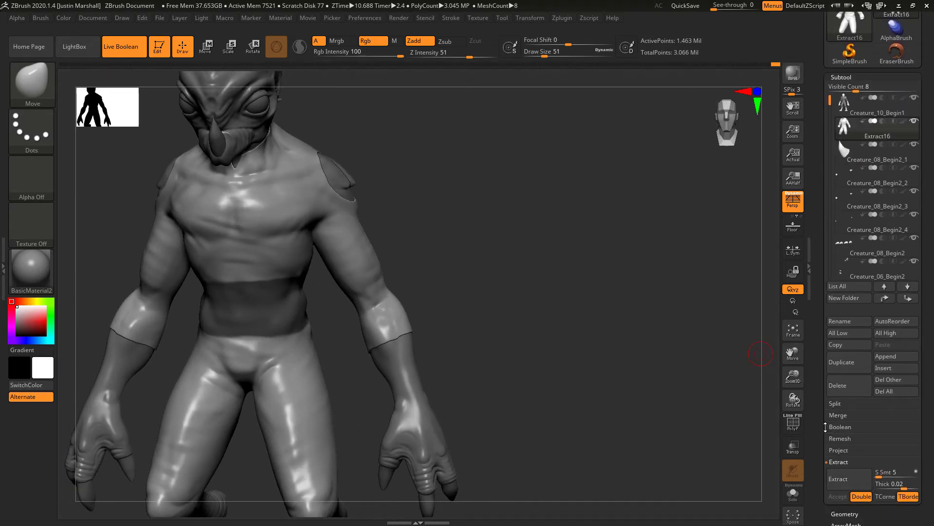
{"action": "scroll", "coordinate": [833, 383], "scroll_direction": "down", "scroll_amount": 5}
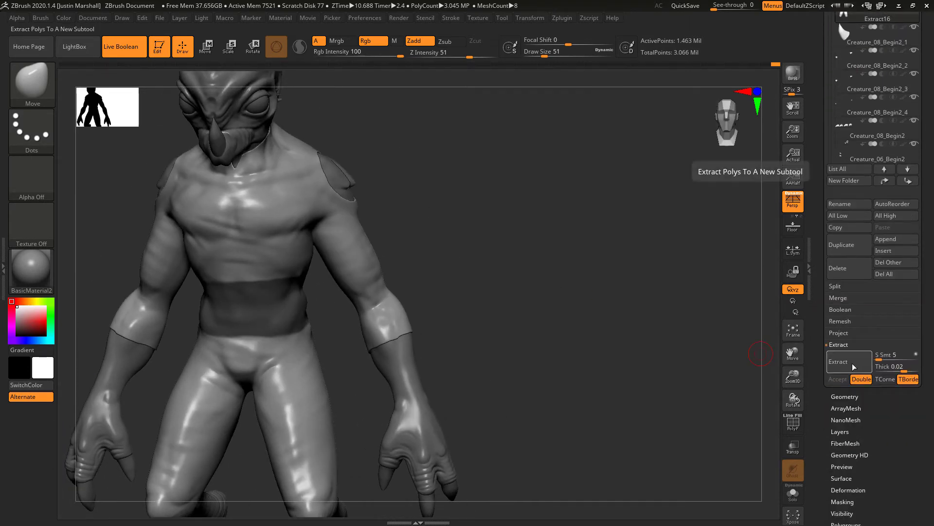
{"action": "left_click_drag", "start_coordinate": [603, 364], "coordinate": [656, 366], "text": "alt"}
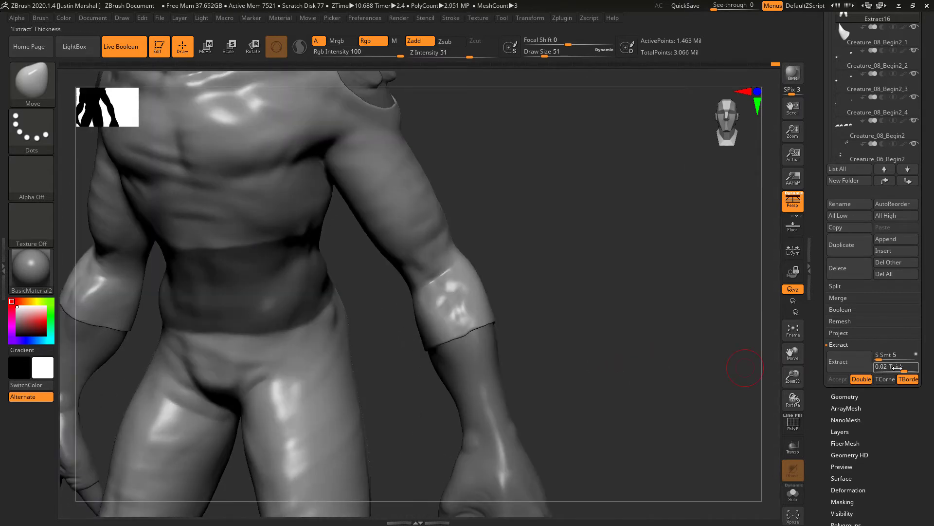
{"action": "left_click", "coordinate": [895, 367]}
{"action": "type", "text": "0.03"}
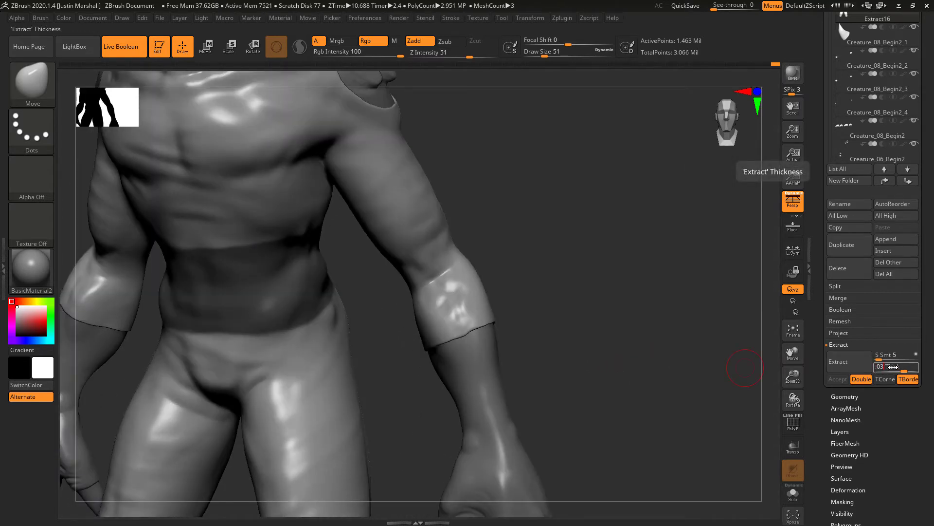
{"action": "key", "text": "Return"}
{"action": "left_click", "coordinate": [837, 361]}
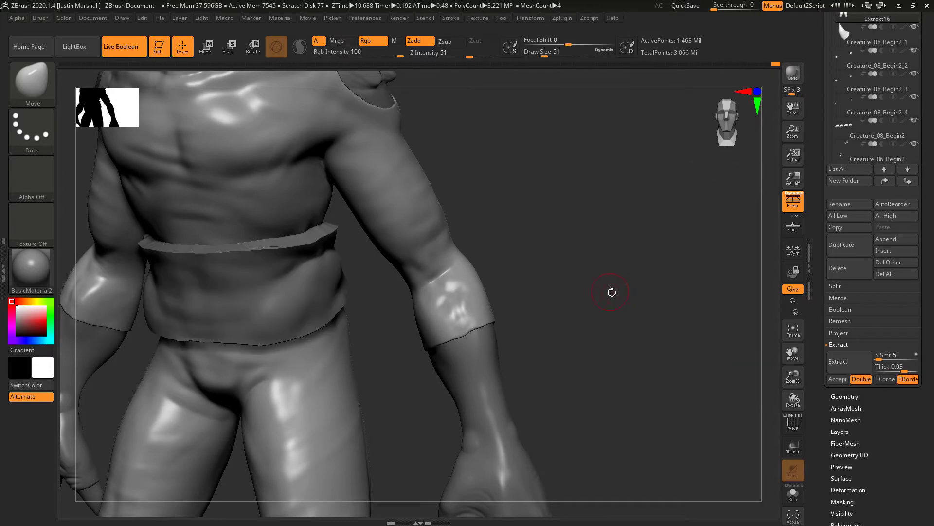
{"action": "left_click_drag", "start_coordinate": [624, 270], "coordinate": [623, 274]}
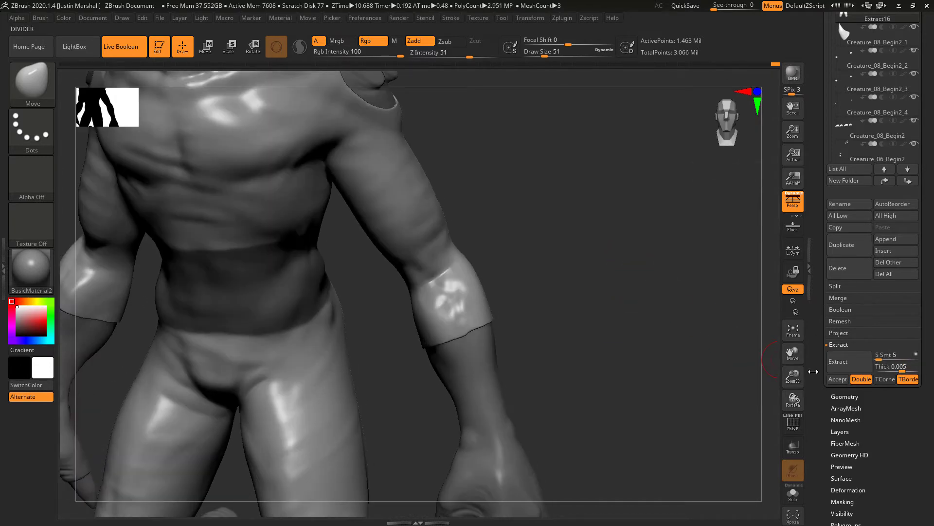
Set the extraction thickness to 0.01 and turn off the double-sided option
{"action": "left_click", "coordinate": [904, 365]}
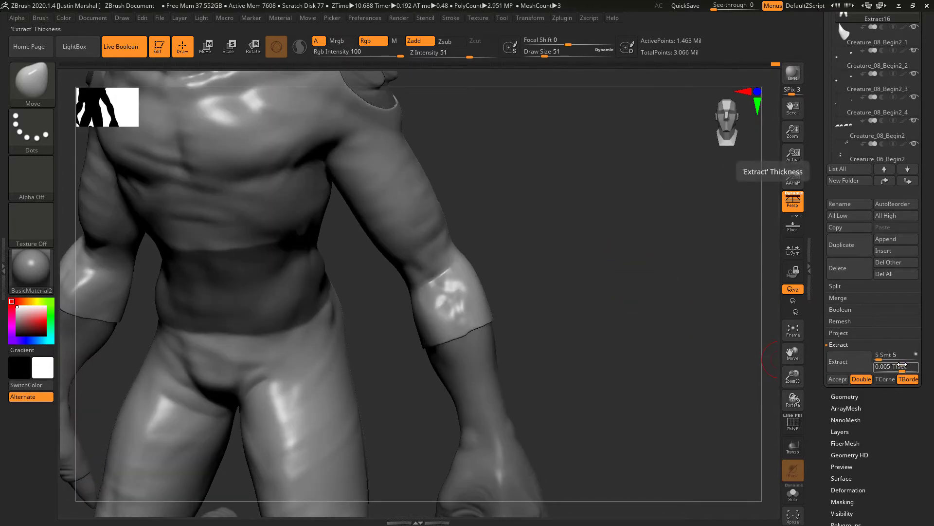
{"action": "key", "text": "Return"}
{"action": "left_click", "coordinate": [837, 361]}
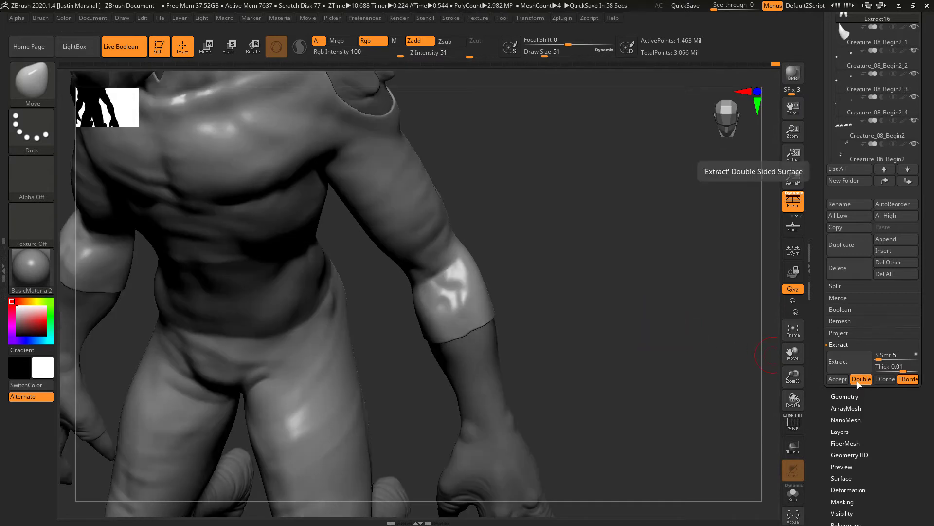
{"action": "left_click", "coordinate": [862, 378]}
{"action": "left_click", "coordinate": [838, 379]}
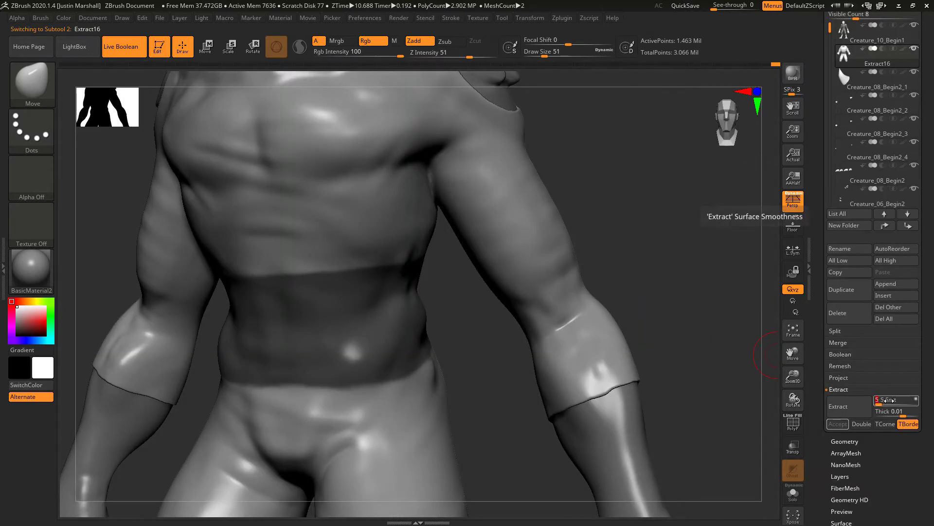
Extract the masked waist area with a surface smoothness of 50 and accept it as a new subtool
{"action": "key", "text": "Return"}
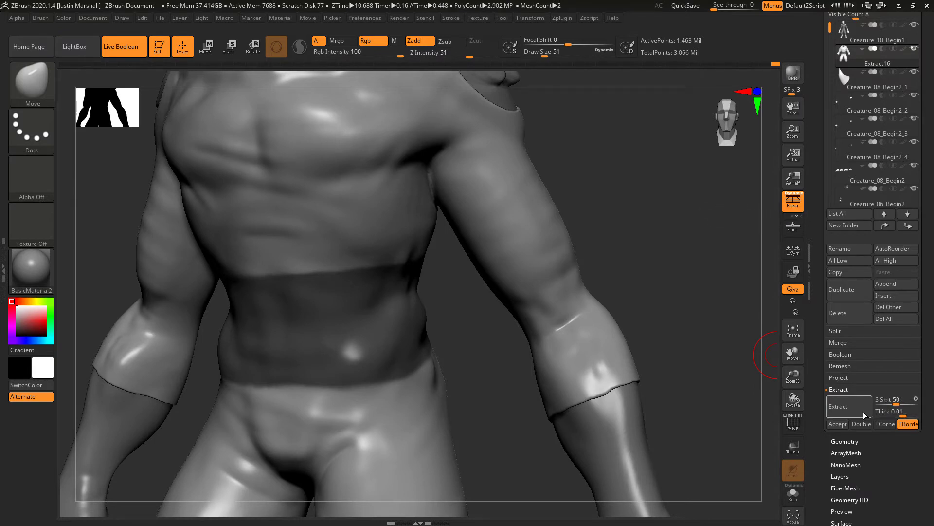
{"action": "left_click", "coordinate": [838, 406]}
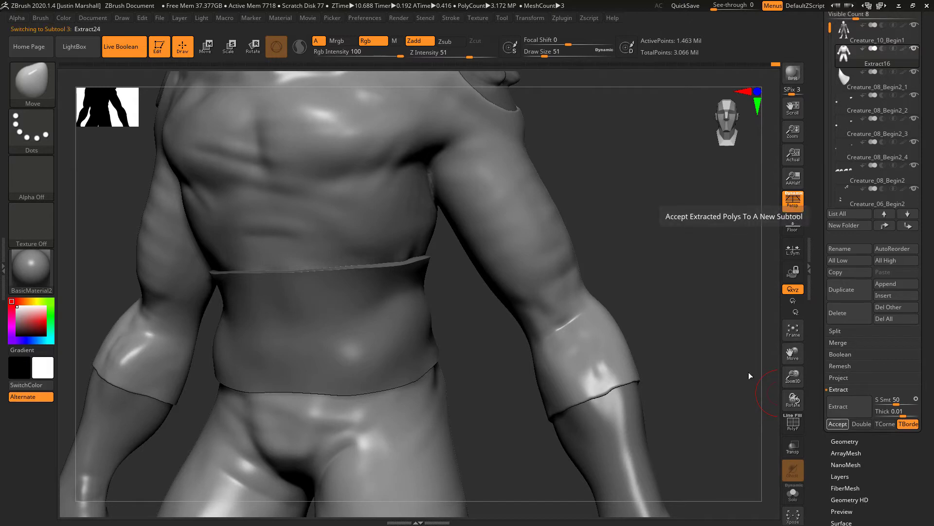
{"action": "left_click", "coordinate": [838, 423]}
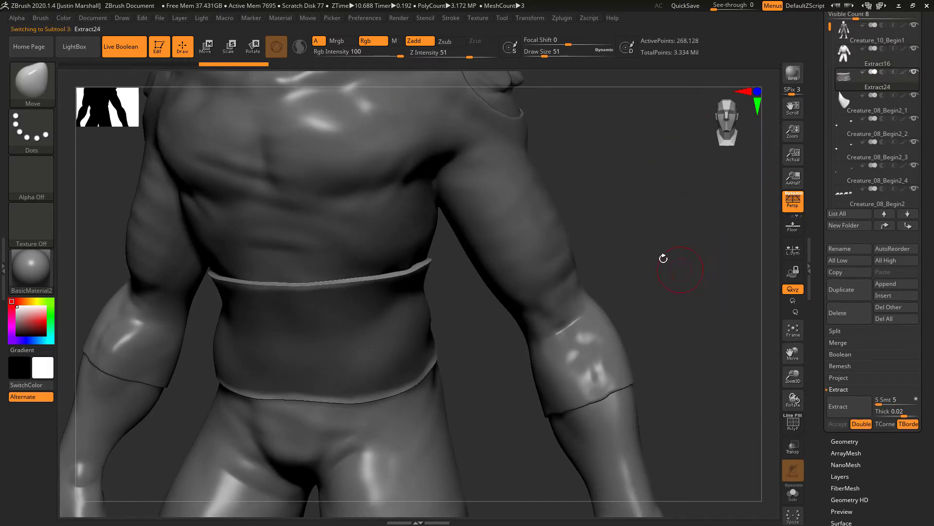
Smooth the upper and lower rims of the extracted waistband on the front and back, and clear its mask
{"action": "key", "text": "shift"}
{"action": "mouse_move", "coordinate": [321, 287]}
{"action": "left_mouse_down", "text": "shift"}
{"action": "mouse_move", "coordinate": [403, 268]}
{"action": "mouse_move", "coordinate": [463, 354]}
{"action": "mouse_move", "coordinate": [383, 407]}
{"action": "left_mouse_up", "text": "shift"}
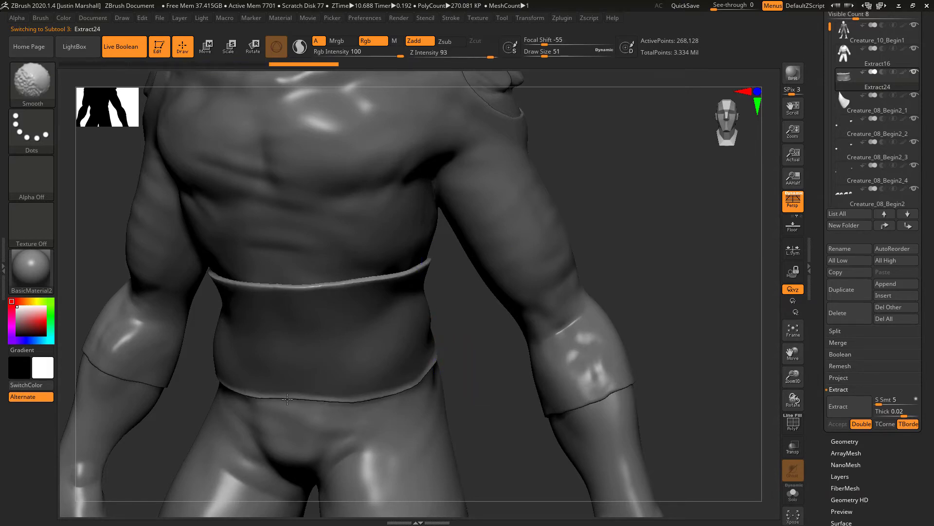
{"action": "left_click_drag", "start_coordinate": [626, 209], "coordinate": [543, 233]}
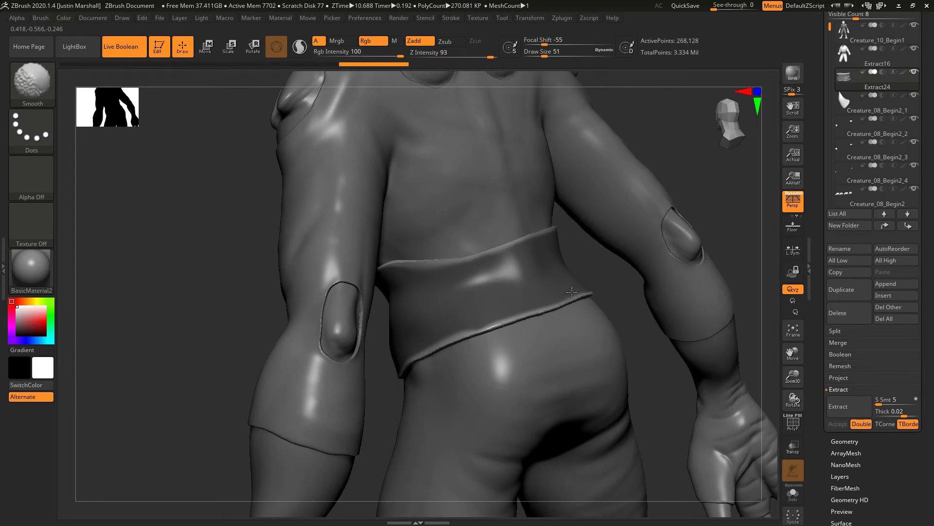
{"action": "left_click_drag", "start_coordinate": [588, 205], "coordinate": [521, 214]}
{"action": "left_click_drag", "start_coordinate": [574, 318], "coordinate": [632, 295], "text": "shift"}
{"action": "mouse_move", "coordinate": [745, 195]}
{"action": "left_mouse_down"}
{"action": "mouse_move", "coordinate": [657, 244]}
{"action": "mouse_move", "coordinate": [676, 234]}
{"action": "mouse_move", "coordinate": [723, 258]}
{"action": "mouse_move", "coordinate": [599, 242]}
{"action": "mouse_move", "coordinate": [487, 311]}
{"action": "mouse_move", "coordinate": [513, 346]}
{"action": "mouse_move", "coordinate": [476, 334]}
{"action": "left_mouse_up"}
{"action": "left_click", "coordinate": [679, 223], "text": "ctrl"}
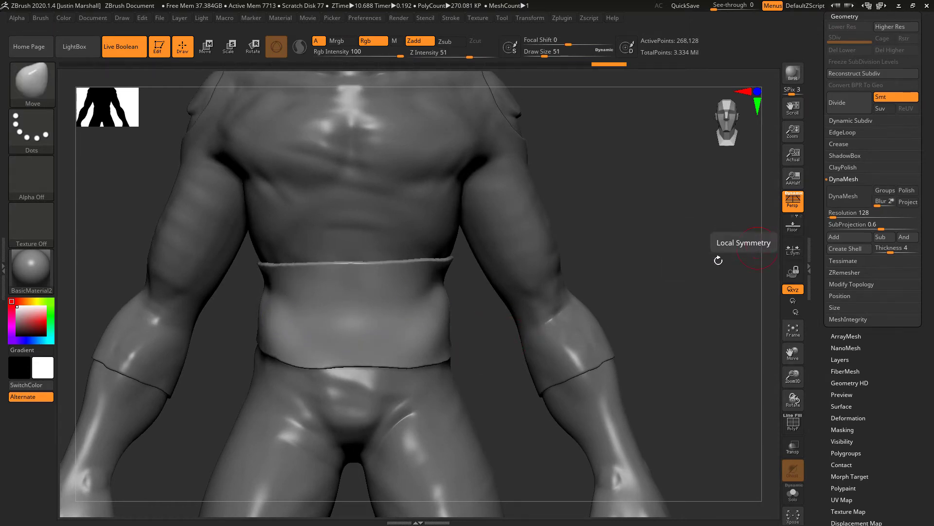
Switch to the DamStandard brush and try a crease stroke across the front of the waistband
{"action": "left_click", "coordinate": [31, 81]}
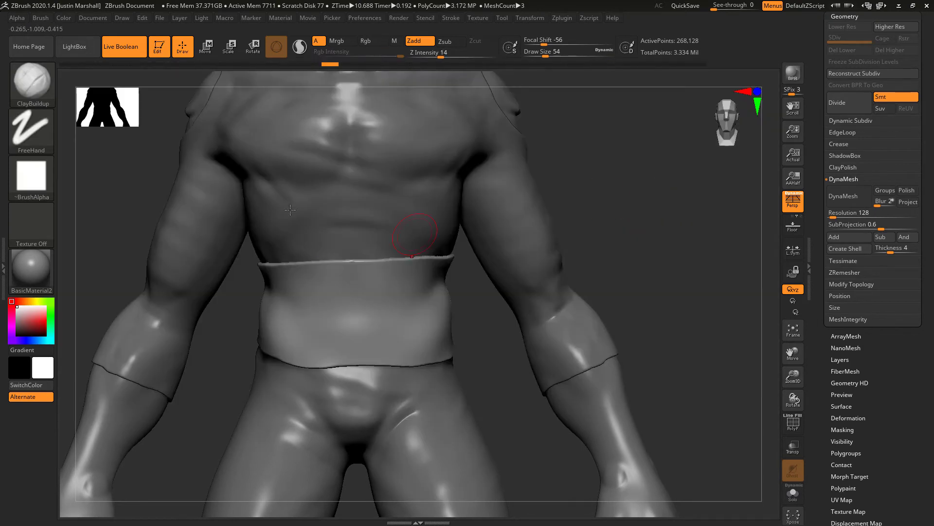
{"action": "key", "text": "b"}
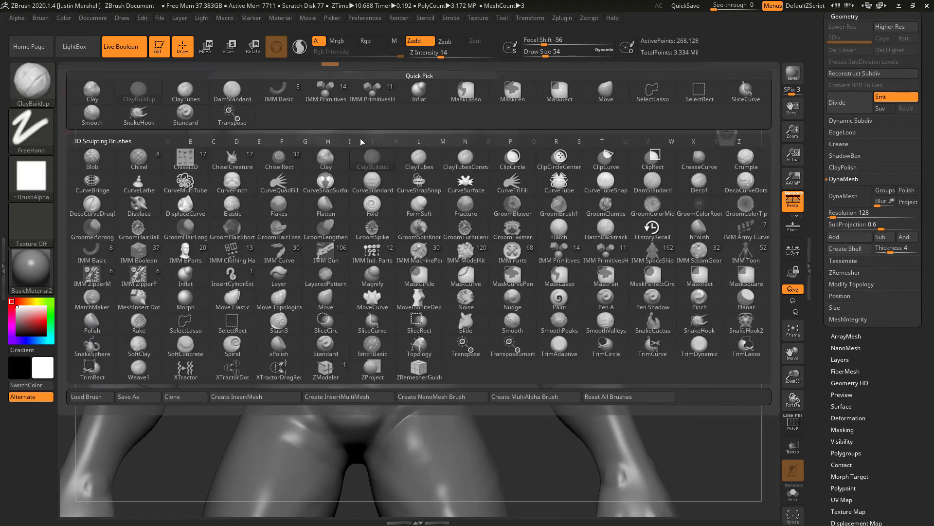
{"action": "left_click", "coordinate": [654, 180]}
{"action": "left_click_drag", "start_coordinate": [633, 193], "coordinate": [516, 245]}
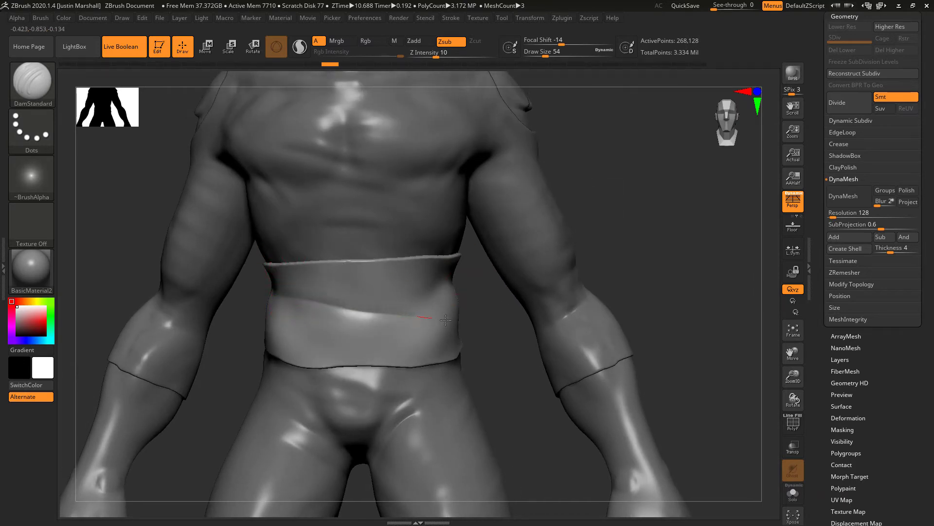
{"action": "key", "text": "ctrl+z"}
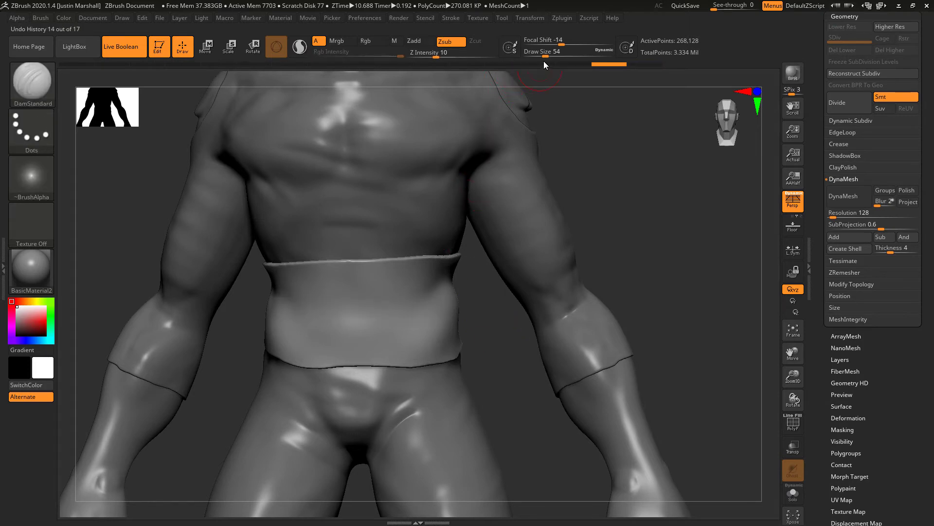
Set the DamStandard intensity to 20 and carve several slanted creases across the front of the waistband
{"action": "left_click_drag", "start_coordinate": [441, 57], "coordinate": [450, 57]}
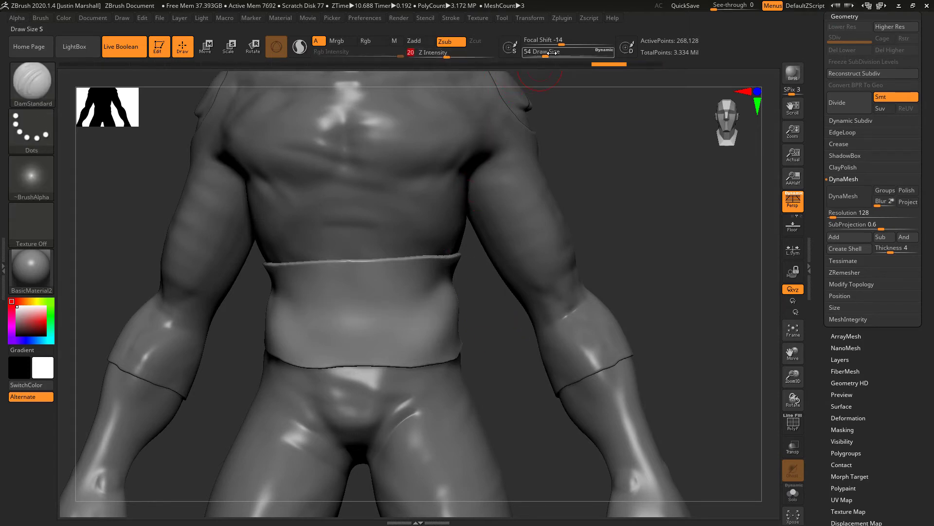
{"action": "left_click_drag", "start_coordinate": [543, 55], "coordinate": [543, 54]}
{"action": "left_click_drag", "start_coordinate": [599, 142], "coordinate": [512, 182]}
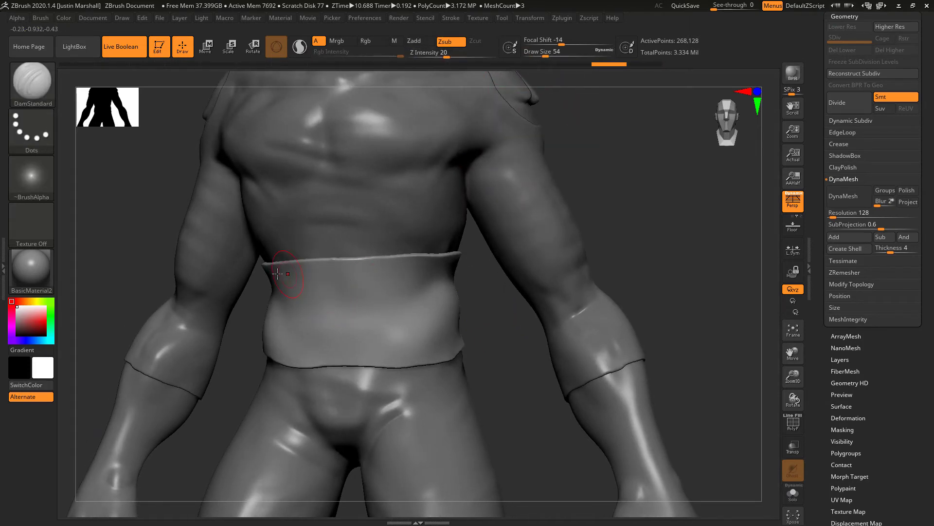
{"action": "left_click_drag", "start_coordinate": [265, 283], "coordinate": [473, 302]}
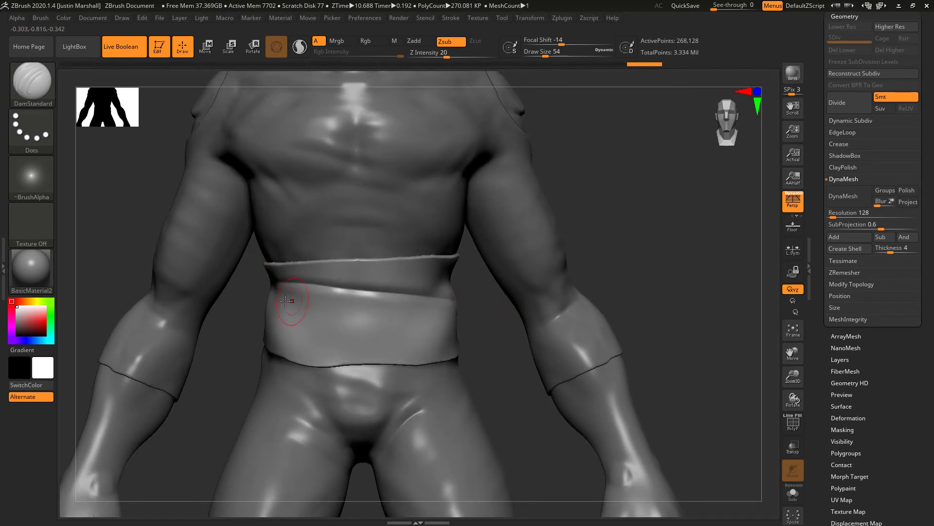
{"action": "mouse_move", "coordinate": [314, 310]}
{"action": "left_mouse_down"}
{"action": "mouse_move", "coordinate": [471, 349]}
{"action": "mouse_move", "coordinate": [549, 344]}
{"action": "left_mouse_up"}
{"action": "left_click_drag", "start_coordinate": [254, 317], "coordinate": [434, 360]}
{"action": "left_click_drag", "start_coordinate": [243, 314], "coordinate": [414, 312]}
Carry the waistband's creases around the creature's right side and across its back with DamStandard
{"action": "left_click_drag", "start_coordinate": [206, 313], "coordinate": [186, 310]}
{"action": "left_click_drag", "start_coordinate": [129, 301], "coordinate": [130, 301]}
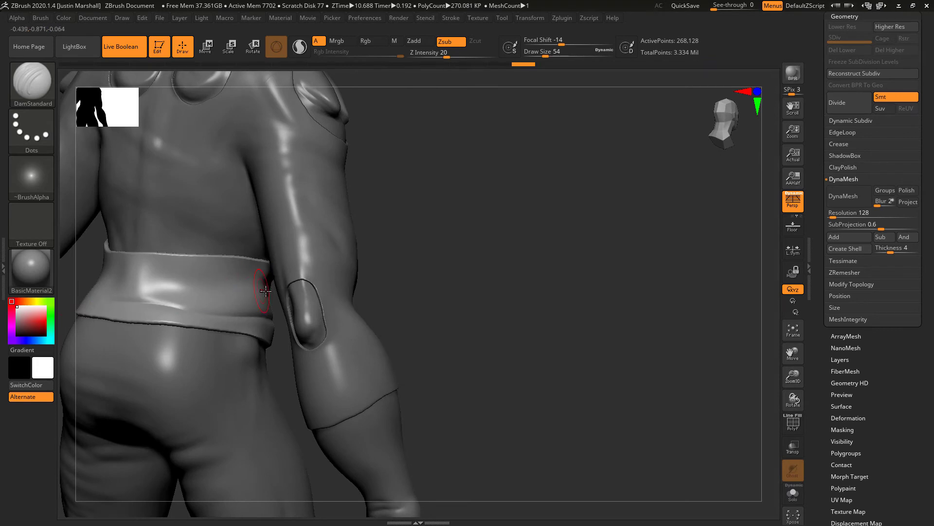
{"action": "right_click_drag", "start_coordinate": [392, 256], "coordinate": [423, 244]}
{"action": "left_click_drag", "start_coordinate": [243, 296], "coordinate": [130, 293]}
{"action": "mouse_move", "coordinate": [413, 256]}
{"action": "left_mouse_down"}
{"action": "mouse_move", "coordinate": [386, 246]}
{"action": "mouse_move", "coordinate": [312, 249]}
{"action": "left_mouse_up"}
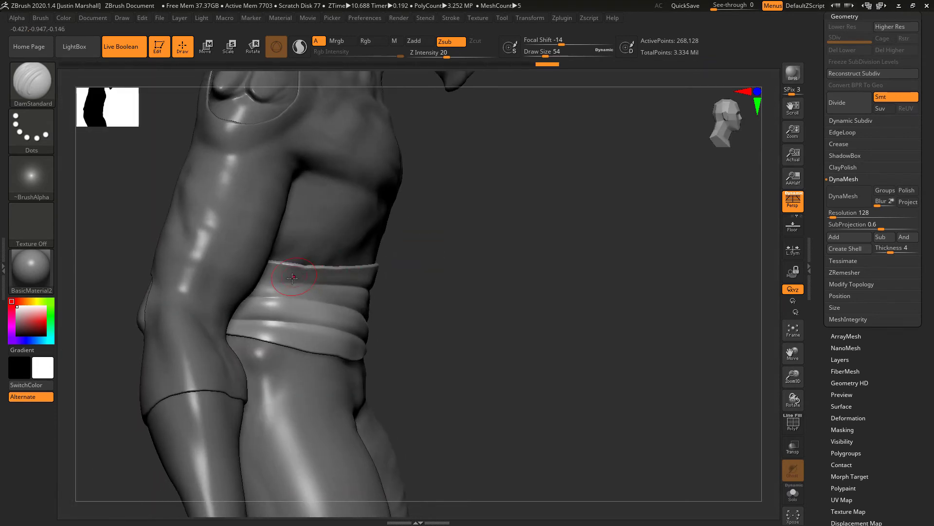
{"action": "left_click_drag", "start_coordinate": [284, 283], "coordinate": [282, 282]}
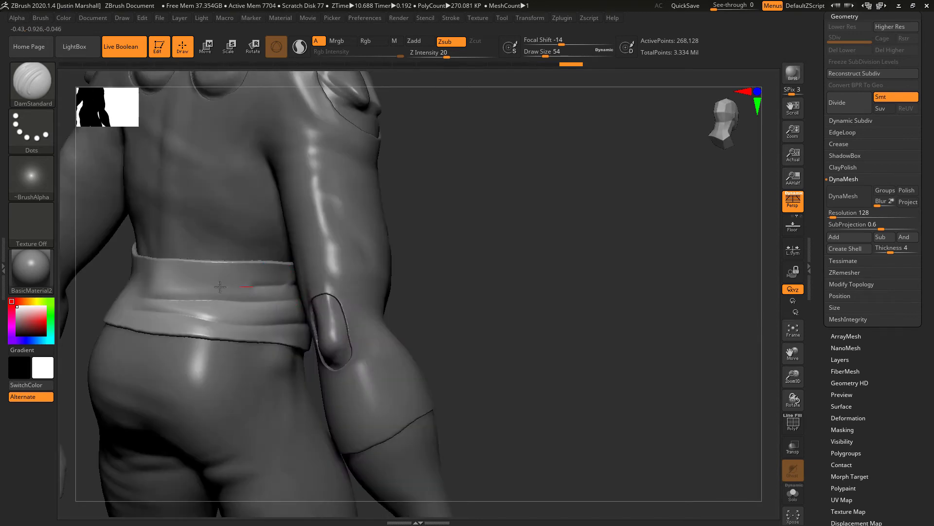
{"action": "left_click_drag", "start_coordinate": [220, 287], "coordinate": [210, 288]}
{"action": "key", "text": "ctrl+z"}
{"action": "left_click_drag", "start_coordinate": [294, 286], "coordinate": [141, 287]}
{"action": "left_click_drag", "start_coordinate": [417, 258], "coordinate": [522, 257]}
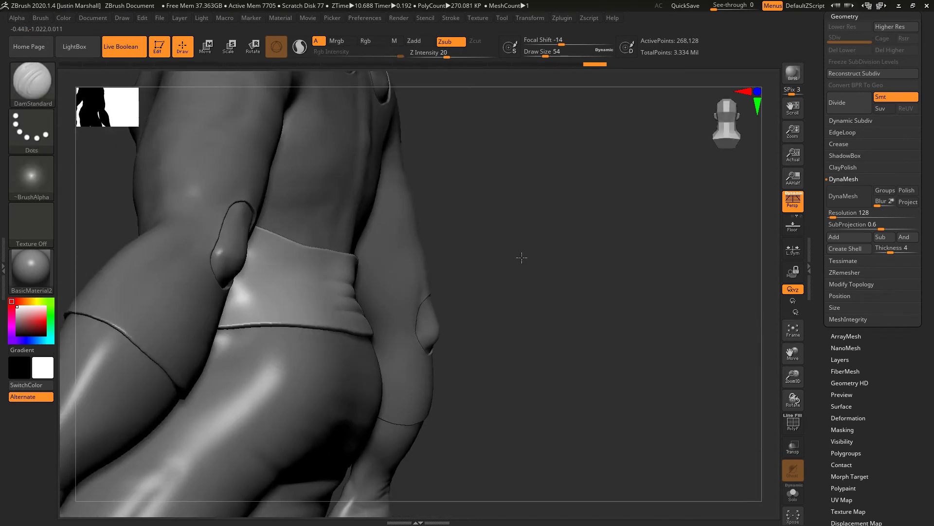
Extend the creases around the creature's left side towards the back of the waistband and smooth the new strokes
{"action": "mouse_move", "coordinate": [521, 257]}
{"action": "right_mouse_down"}
{"action": "mouse_move", "coordinate": [428, 273]}
{"action": "mouse_move", "coordinate": [350, 302]}
{"action": "right_mouse_up"}
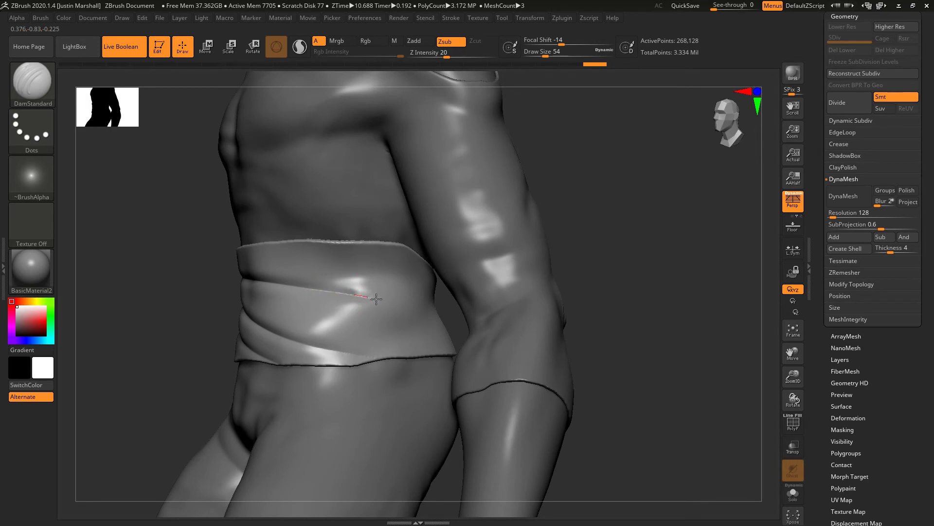
{"action": "left_click_drag", "start_coordinate": [414, 303], "coordinate": [452, 306]}
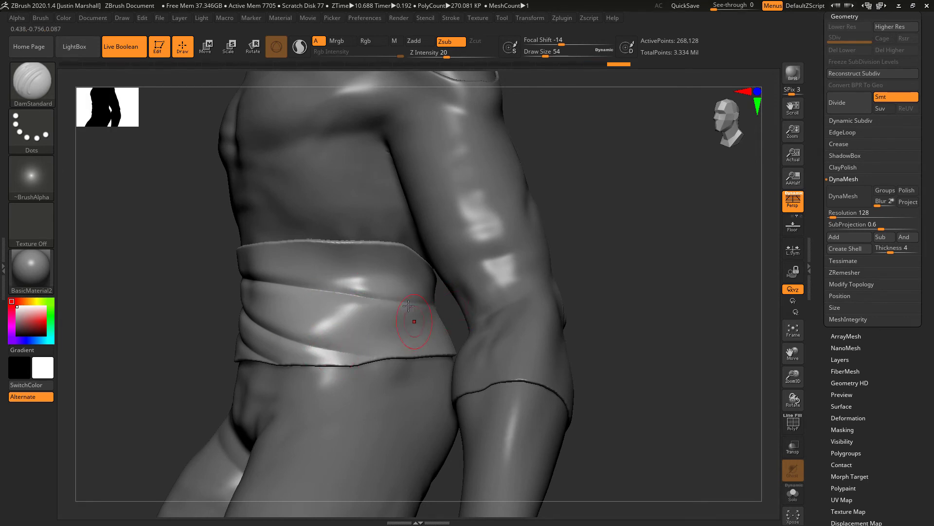
{"action": "left_click_drag", "start_coordinate": [365, 269], "coordinate": [436, 281]}
{"action": "left_click_drag", "start_coordinate": [628, 257], "coordinate": [540, 248]}
{"action": "left_click_drag", "start_coordinate": [384, 276], "coordinate": [428, 337]}
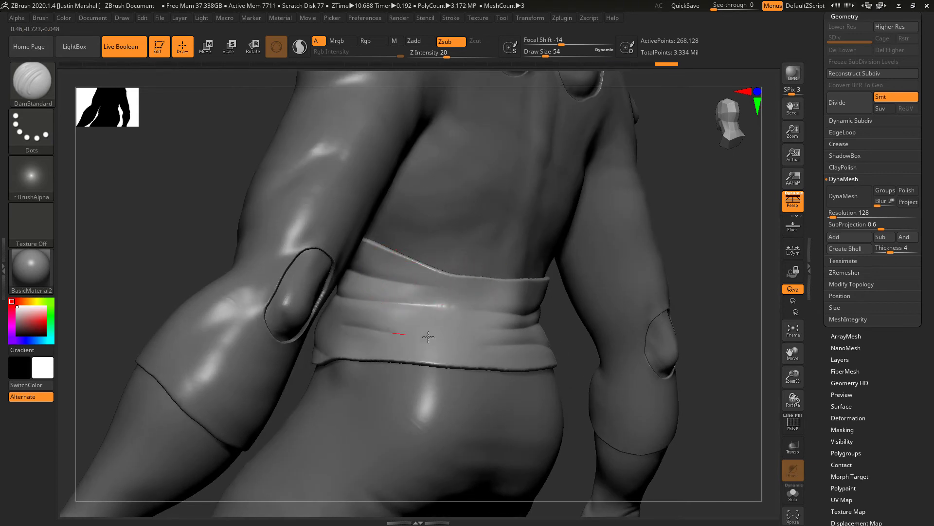
{"action": "left_click_drag", "start_coordinate": [540, 340], "coordinate": [548, 341]}
{"action": "left_click_drag", "start_coordinate": [374, 311], "coordinate": [539, 322]}
{"action": "left_click_drag", "start_coordinate": [406, 303], "coordinate": [534, 321], "text": "shift"}
Refine the lowest fold on the waistband's front and smooth its lower edge and both ends of the upper rim
{"action": "left_click_drag", "start_coordinate": [132, 316], "coordinate": [269, 340]}
{"action": "mouse_move", "coordinate": [360, 353]}
{"action": "left_mouse_down", "text": "shift"}
{"action": "mouse_move", "coordinate": [417, 408]}
{"action": "mouse_move", "coordinate": [494, 404]}
{"action": "left_mouse_up", "text": "shift"}
{"action": "left_click_drag", "start_coordinate": [322, 420], "coordinate": [321, 425]}
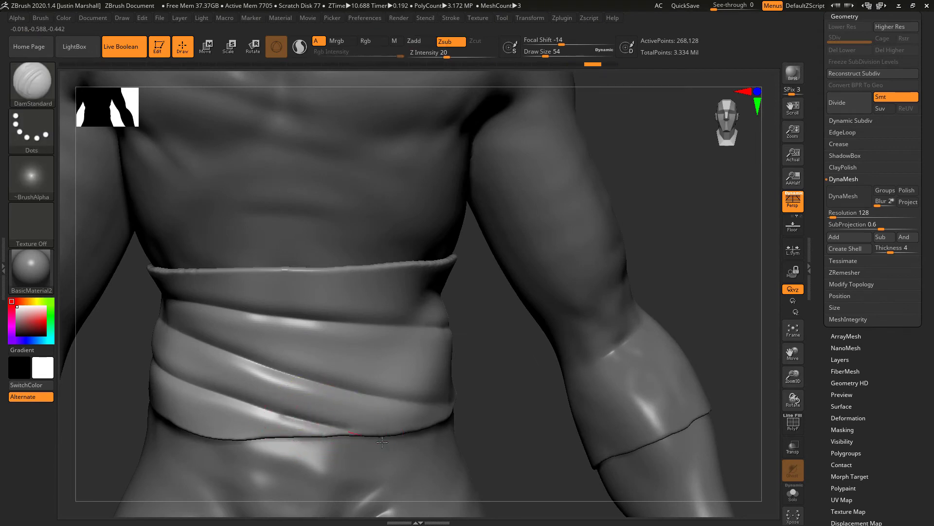
{"action": "mouse_move", "coordinate": [382, 441]}
{"action": "left_mouse_down"}
{"action": "mouse_move", "coordinate": [355, 432]}
{"action": "mouse_move", "coordinate": [384, 443]}
{"action": "left_mouse_up"}
{"action": "mouse_move", "coordinate": [323, 424]}
{"action": "left_mouse_down", "text": "shift"}
{"action": "mouse_move", "coordinate": [309, 428]}
{"action": "mouse_move", "coordinate": [337, 429]}
{"action": "left_mouse_up", "text": "shift"}
{"action": "left_click_drag", "start_coordinate": [172, 297], "coordinate": [158, 269], "text": "shift"}
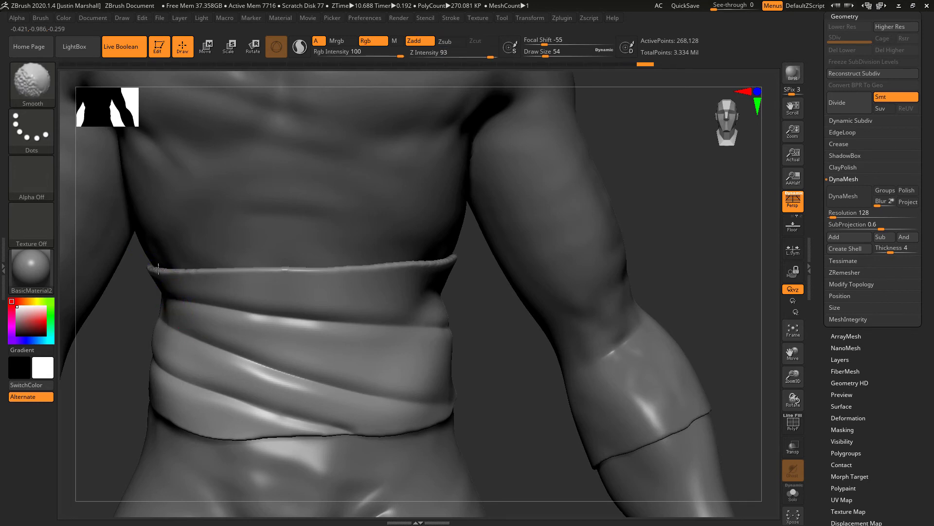
{"action": "left_click_drag", "start_coordinate": [438, 262], "coordinate": [448, 257], "text": "shift"}
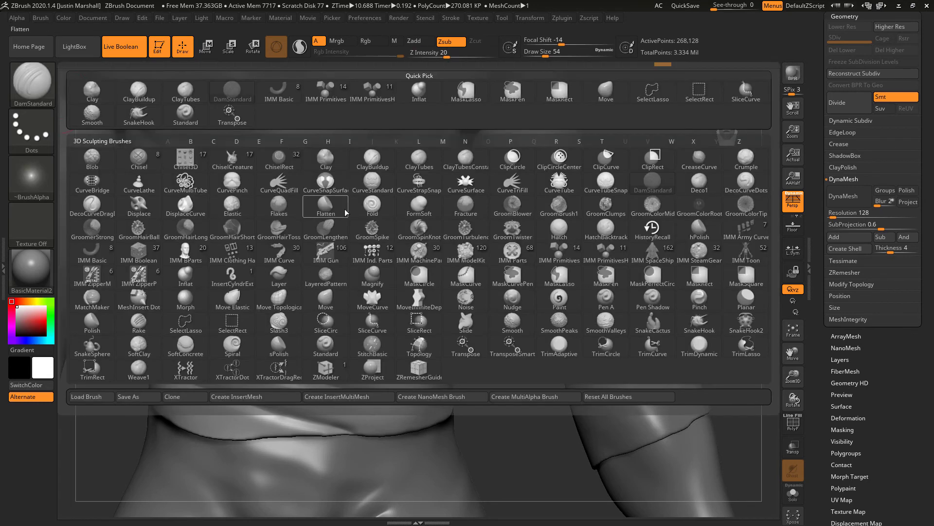
Sharpen the upper, middle and lower front creases of the waistband with the Pinch brush
{"action": "left_click", "coordinate": [700, 302]}
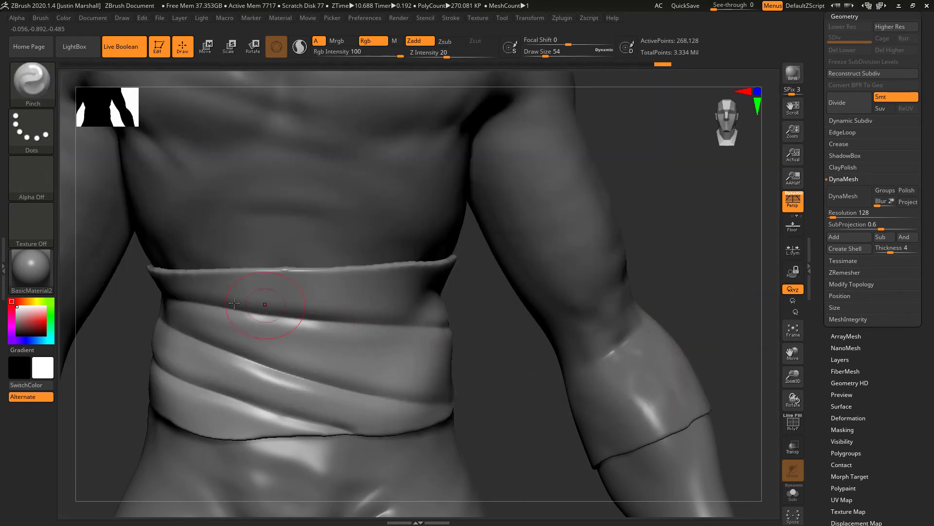
{"action": "left_click_drag", "start_coordinate": [173, 306], "coordinate": [356, 319]}
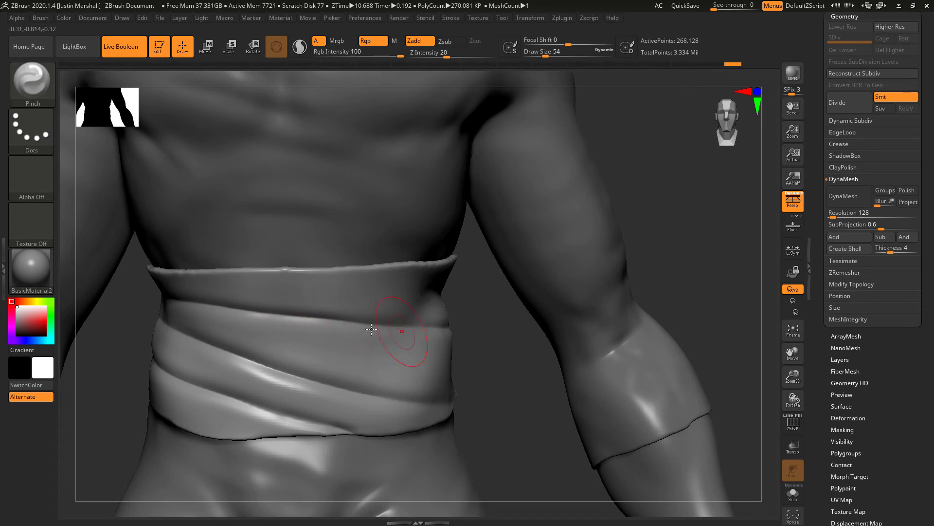
{"action": "mouse_move", "coordinate": [180, 337]}
{"action": "left_mouse_down"}
{"action": "mouse_move", "coordinate": [371, 399]}
{"action": "mouse_move", "coordinate": [261, 369]}
{"action": "left_mouse_up"}
{"action": "left_click_drag", "start_coordinate": [279, 423], "coordinate": [185, 386]}
{"action": "mouse_move", "coordinate": [521, 294]}
{"action": "left_mouse_down"}
{"action": "mouse_move", "coordinate": [458, 313]}
{"action": "mouse_move", "coordinate": [691, 339]}
{"action": "mouse_move", "coordinate": [628, 345]}
{"action": "mouse_move", "coordinate": [732, 289]}
{"action": "left_mouse_up"}
{"action": "mouse_move", "coordinate": [211, 289]}
{"action": "left_mouse_down"}
{"action": "mouse_move", "coordinate": [299, 271]}
{"action": "mouse_move", "coordinate": [567, 287]}
{"action": "left_mouse_up"}
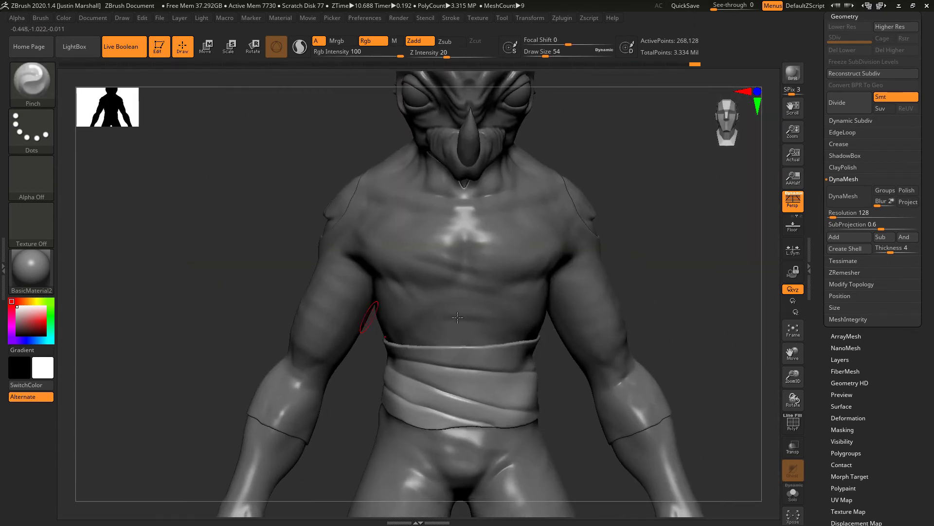
{"action": "left_click_drag", "start_coordinate": [669, 251], "coordinate": [652, 233]}
Reshape the waistband's lower edge and sides with the Move brush at draw size 108
{"action": "left_click", "coordinate": [39, 89]}
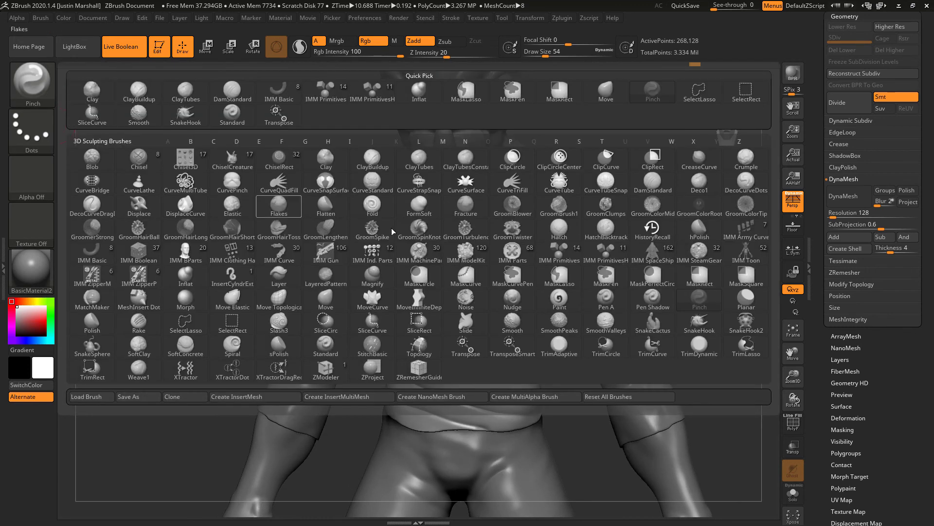
{"action": "left_click", "coordinate": [492, 249]}
{"action": "left_click_drag", "start_coordinate": [265, 248], "coordinate": [275, 292], "text": "alt"}
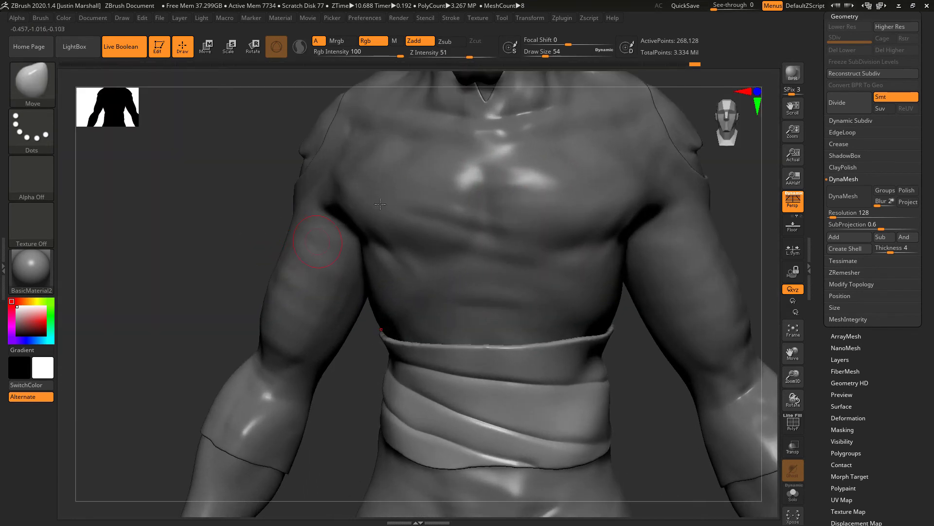
{"action": "left_click", "coordinate": [553, 54]}
{"action": "left_click_drag", "start_coordinate": [169, 235], "coordinate": [118, 145], "text": "alt"}
{"action": "left_click_drag", "start_coordinate": [290, 282], "coordinate": [294, 278], "text": "alt"}
{"action": "left_click_drag", "start_coordinate": [390, 370], "coordinate": [389, 360]}
{"action": "left_click_drag", "start_coordinate": [351, 362], "coordinate": [346, 329]}
{"action": "left_click_drag", "start_coordinate": [403, 368], "coordinate": [404, 363]}
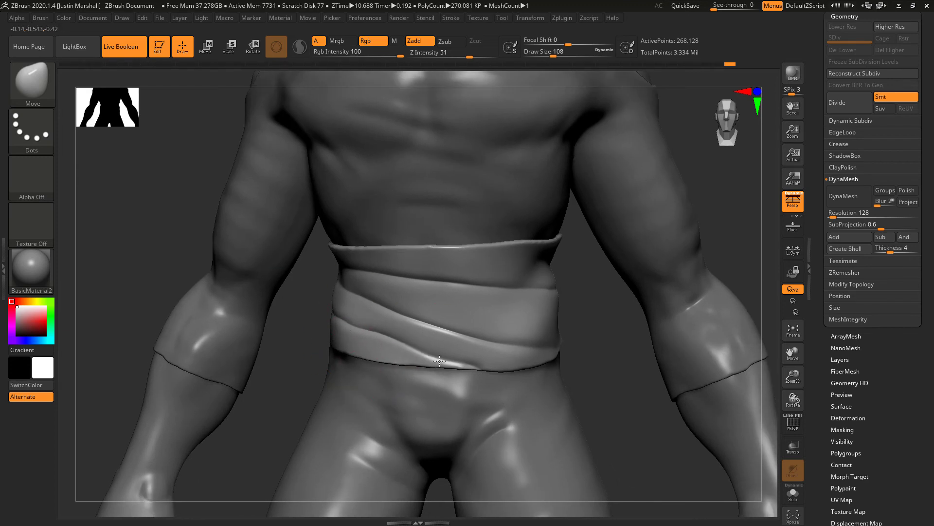
{"action": "left_click_drag", "start_coordinate": [509, 369], "coordinate": [512, 363]}
{"action": "mouse_move", "coordinate": [594, 353]}
{"action": "left_mouse_down"}
{"action": "mouse_move", "coordinate": [579, 353]}
{"action": "mouse_move", "coordinate": [577, 342]}
{"action": "mouse_move", "coordinate": [552, 351]}
{"action": "left_mouse_up"}
{"action": "mouse_move", "coordinate": [596, 300]}
{"action": "left_mouse_down"}
{"action": "mouse_move", "coordinate": [600, 309]}
{"action": "mouse_move", "coordinate": [584, 319]}
{"action": "left_mouse_up"}
Carve another crease from the creature's left side towards the waistband's front with DamStandard at draw size 83, soften it, and select Pinch
{"action": "key", "text": "b"}
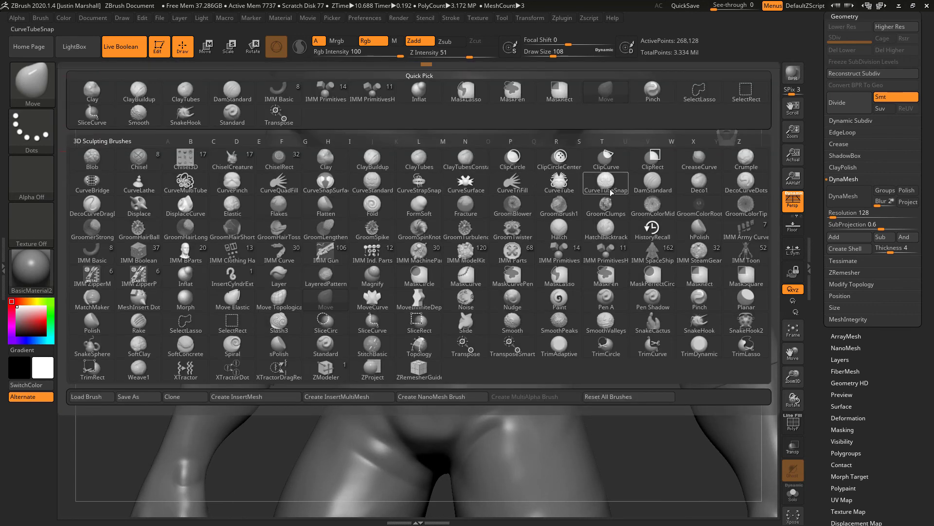
{"action": "left_click", "coordinate": [653, 183]}
{"action": "left_click_drag", "start_coordinate": [588, 351], "coordinate": [547, 347]}
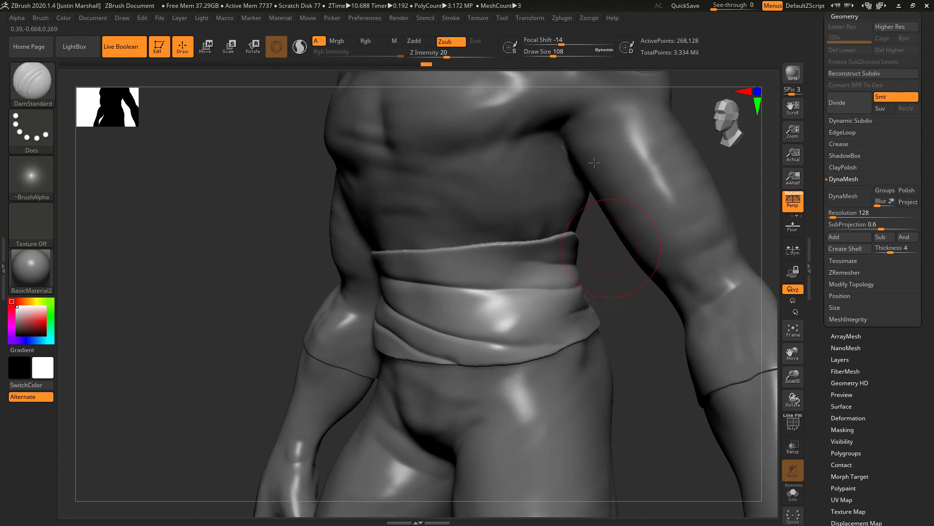
{"action": "left_click_drag", "start_coordinate": [553, 55], "coordinate": [550, 55]}
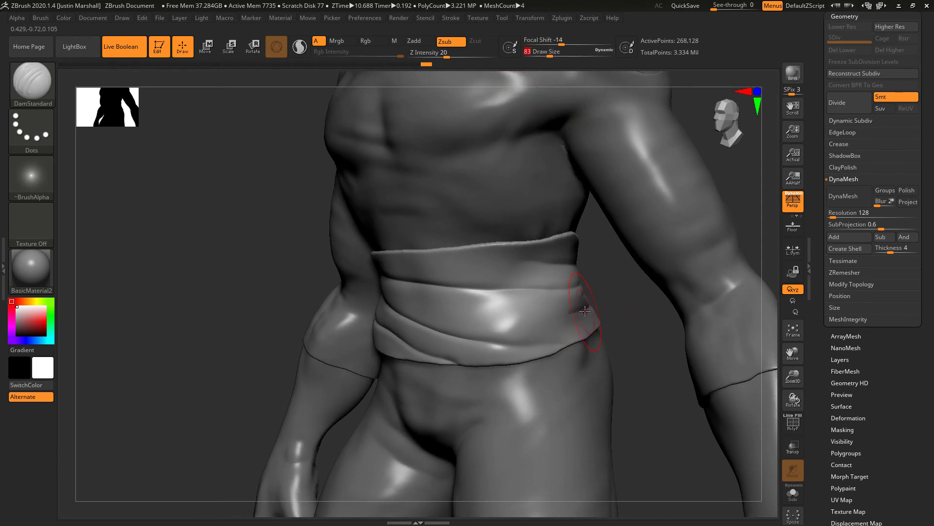
{"action": "key", "text": "Return"}
{"action": "mouse_move", "coordinate": [581, 310]}
{"action": "left_mouse_down"}
{"action": "mouse_move", "coordinate": [525, 320]}
{"action": "mouse_move", "coordinate": [412, 311]}
{"action": "left_mouse_up"}
{"action": "mouse_move", "coordinate": [506, 327]}
{"action": "left_mouse_down", "text": "shift"}
{"action": "mouse_move", "coordinate": [465, 319]}
{"action": "mouse_move", "coordinate": [511, 317]}
{"action": "left_mouse_up", "text": "shift"}
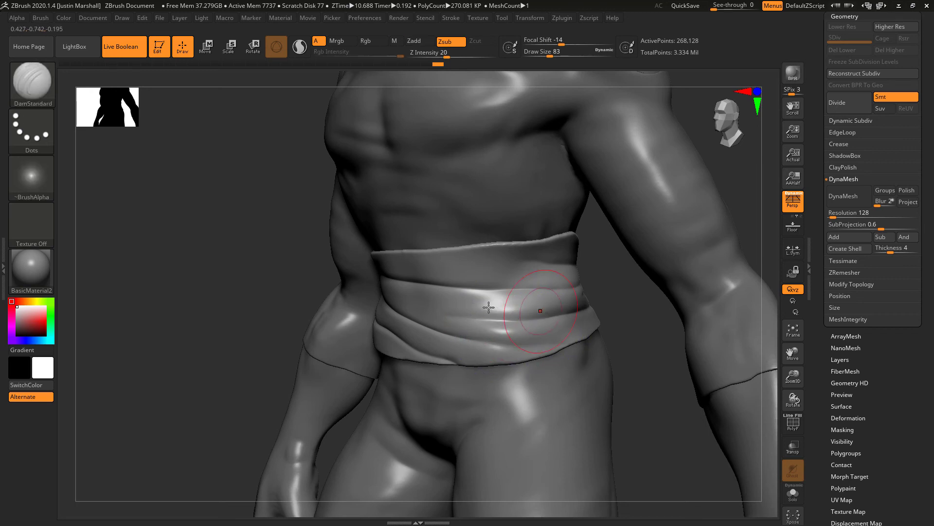
{"action": "key", "text": "b"}
{"action": "key", "text": "p"}
{"action": "key", "text": "i"}
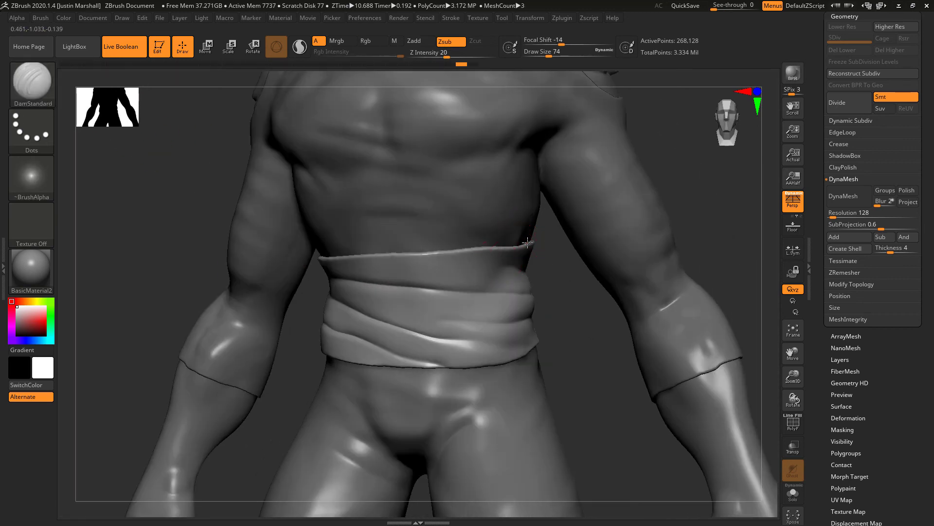
Carve a diagonal crease from the upper rim to the top fold with DamStandard at draw size 65 and sharpen it with Pinch
{"action": "left_click_drag", "start_coordinate": [511, 250], "coordinate": [418, 292]}
{"action": "key", "text": "ctrl+z"}
{"action": "left_click_drag", "start_coordinate": [454, 280], "coordinate": [521, 240]}
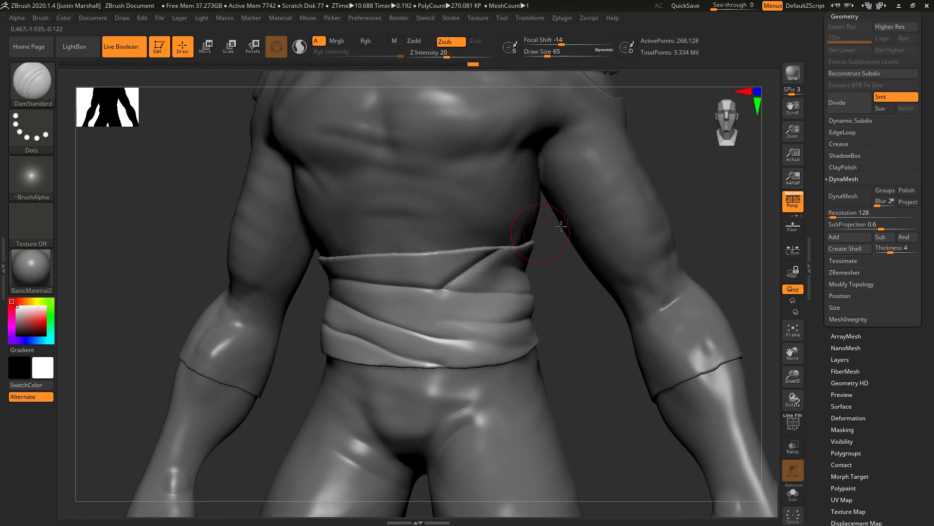
{"action": "left_click", "coordinate": [43, 105]}
{"action": "left_click", "coordinate": [699, 319]}
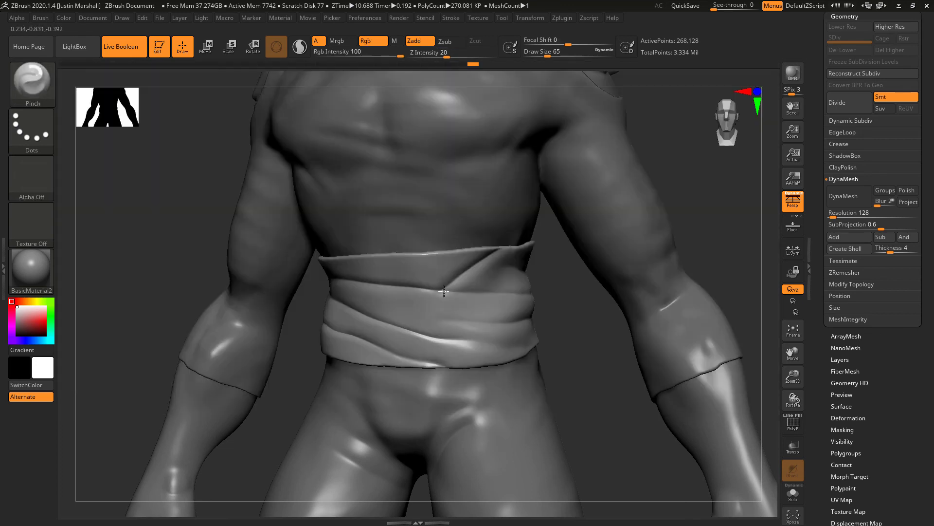
{"action": "left_click_drag", "start_coordinate": [465, 285], "coordinate": [478, 271]}
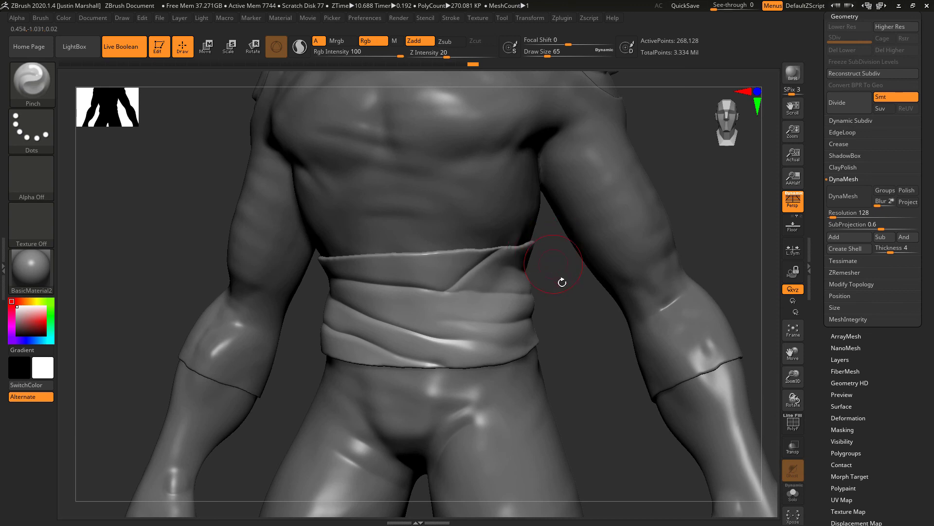
{"action": "left_click_drag", "start_coordinate": [562, 283], "coordinate": [553, 256], "text": "alt"}
{"action": "mouse_move", "coordinate": [553, 257]}
{"action": "left_mouse_down"}
{"action": "mouse_move", "coordinate": [645, 253]}
{"action": "mouse_move", "coordinate": [622, 258]}
{"action": "left_mouse_up"}
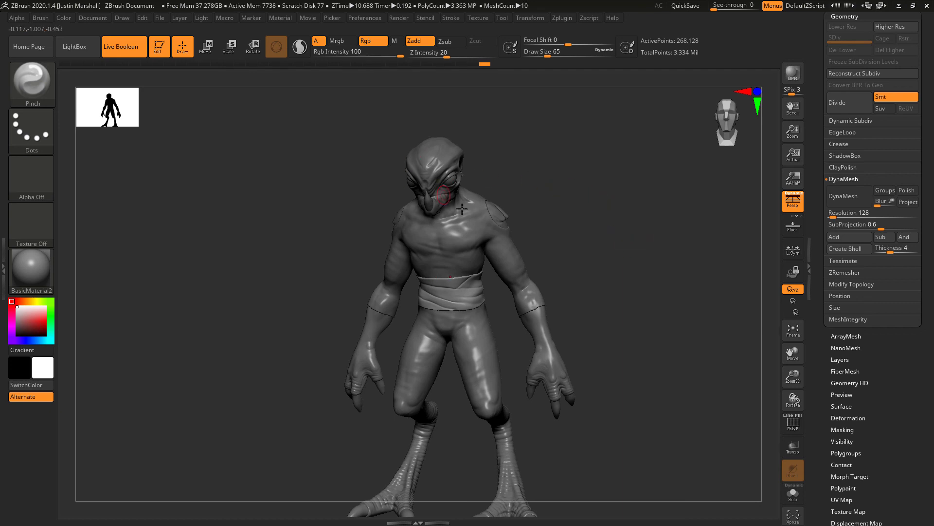
{"action": "left_click_drag", "start_coordinate": [558, 204], "coordinate": [495, 193]}
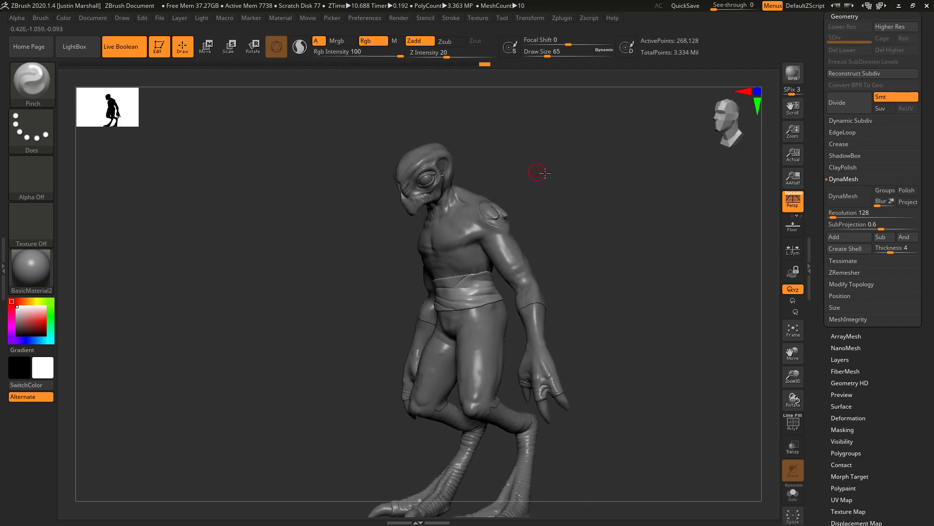
{"action": "left_click_drag", "start_coordinate": [542, 173], "coordinate": [573, 170], "text": "alt"}
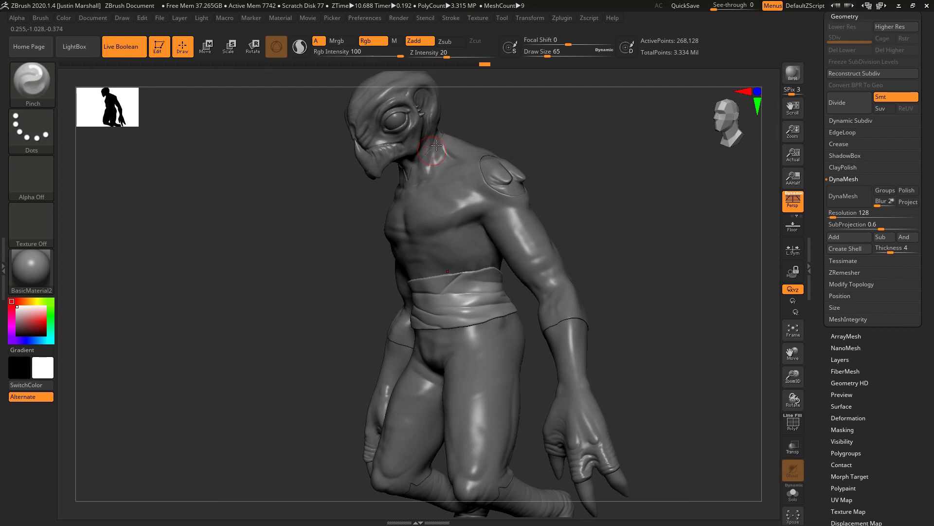